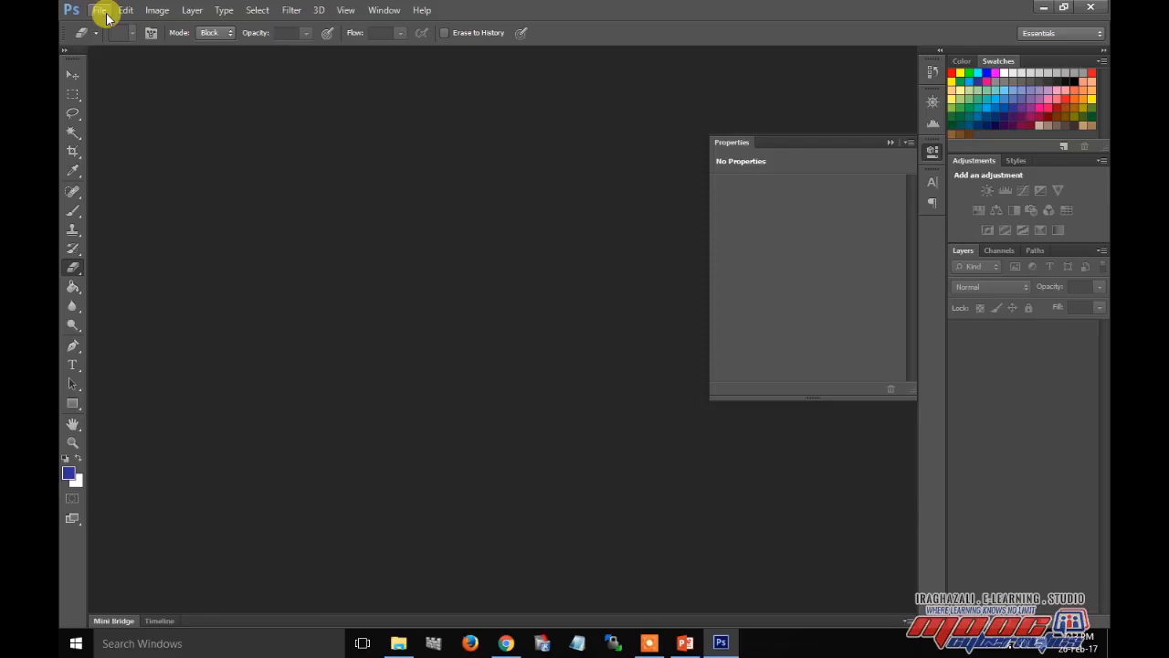
- Open the kids.jpg and TERMINATOR.jpg images from the Desktop
left_click(107, 14)
left_click(114, 38)
double_click(498, 254)
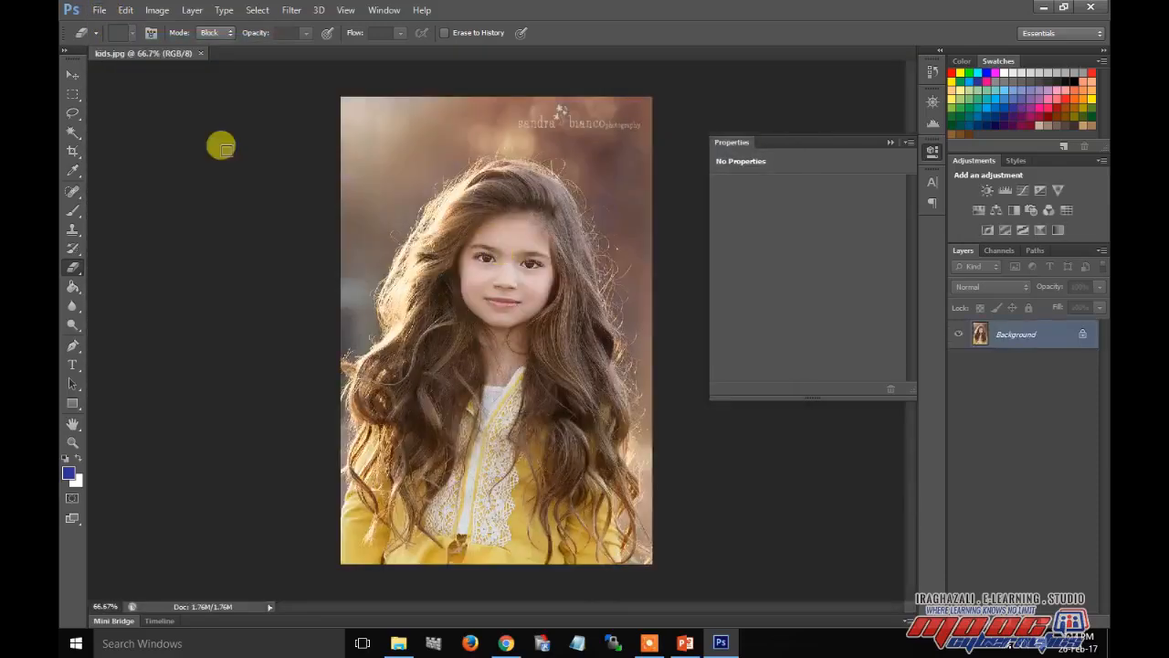
left_click(99, 10)
left_click(143, 40)
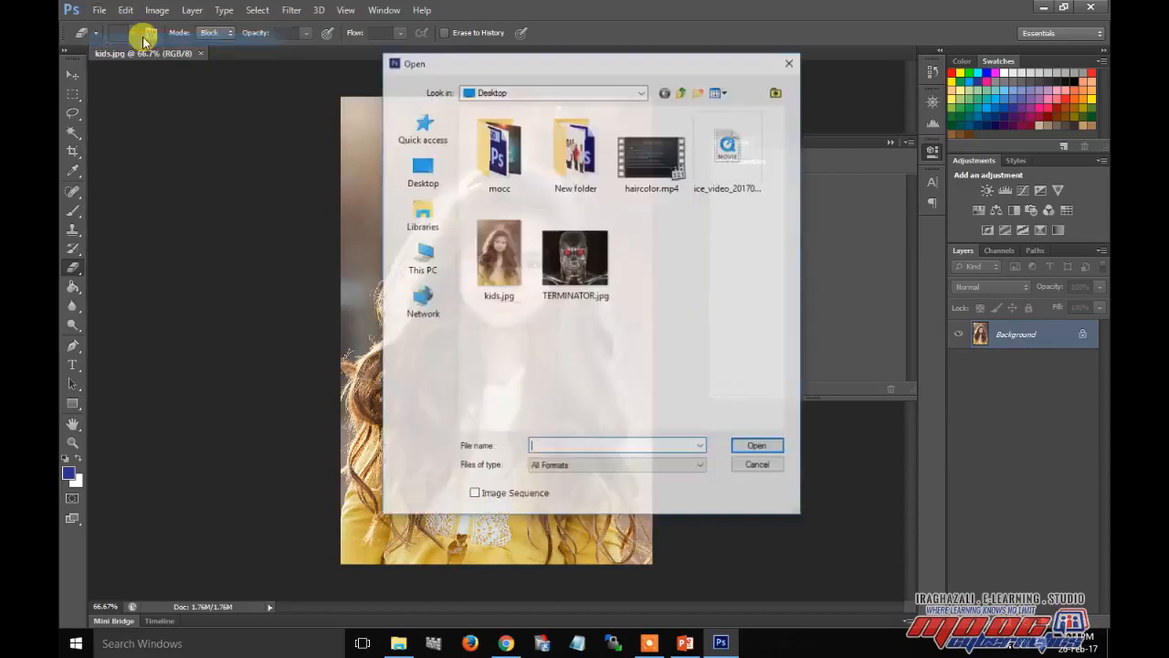
double_click(571, 256)
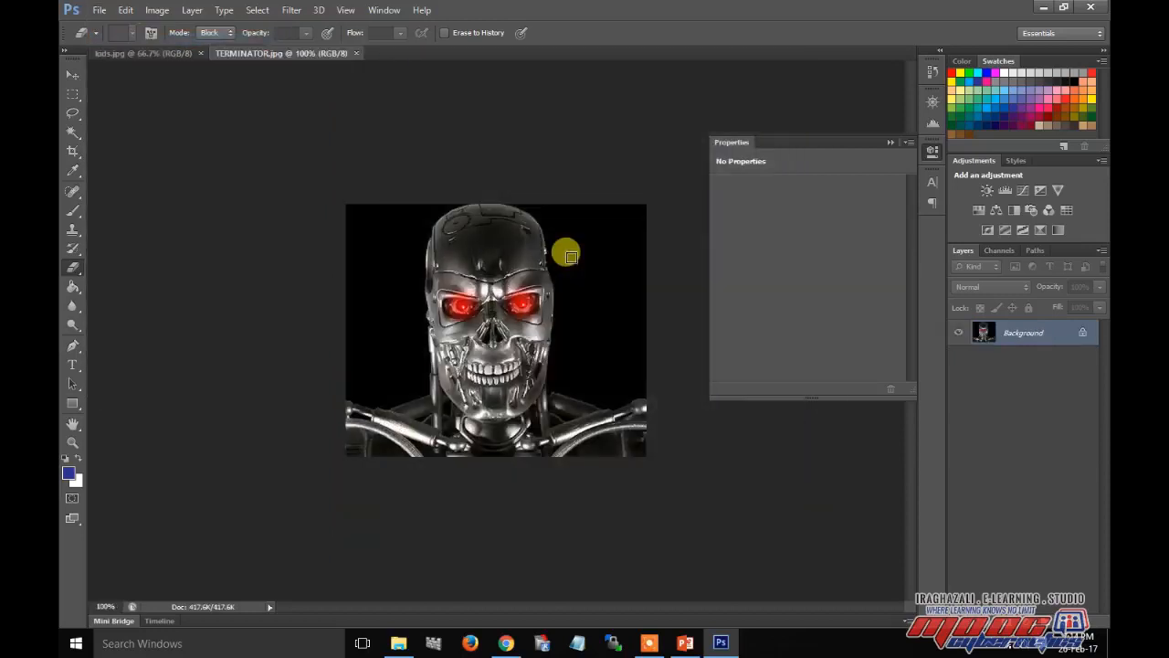
- Compare the two open images and read the instruction slide in PowerPoint before returning to Photoshop
left_click(141, 53)
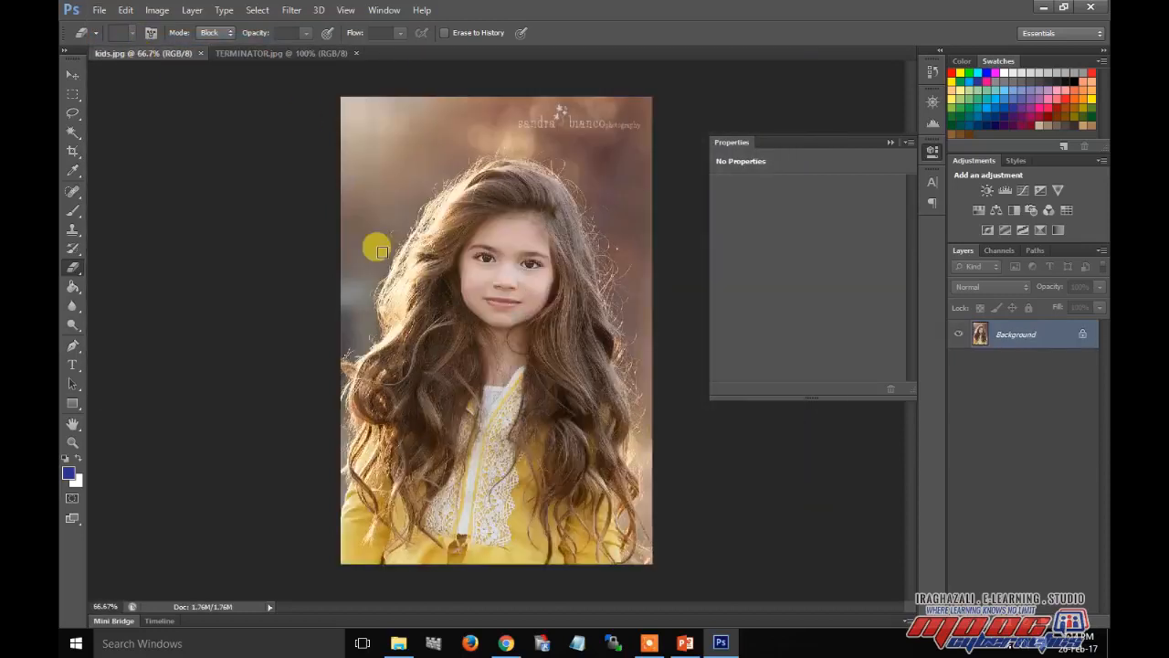
left_click(285, 53)
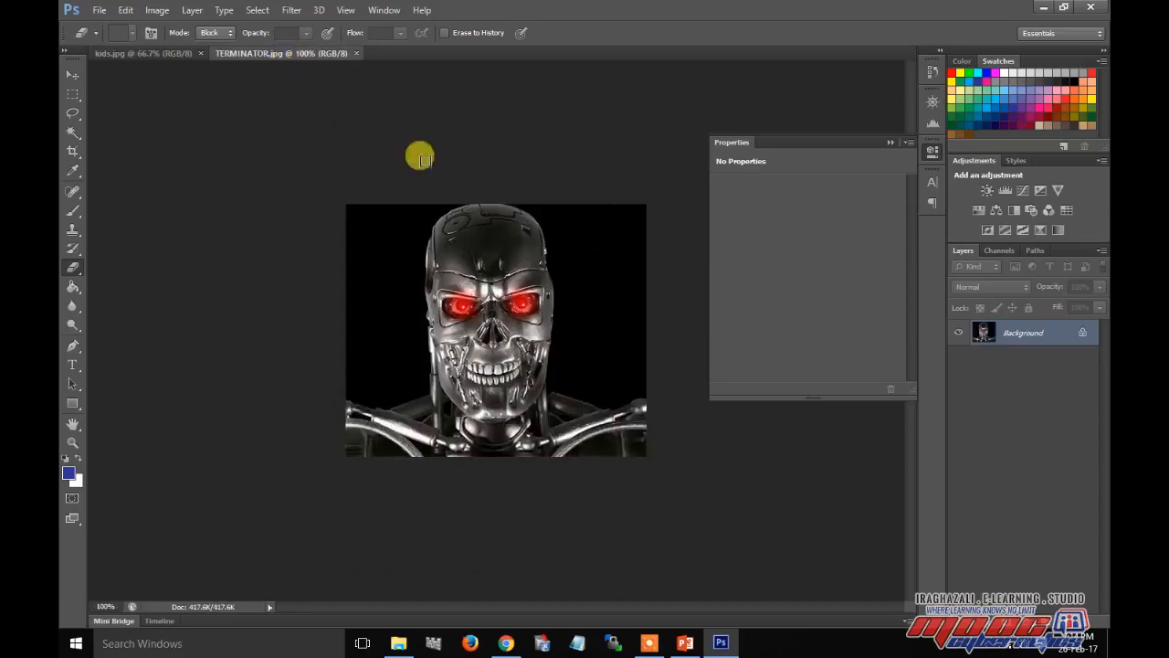
left_click(182, 55)
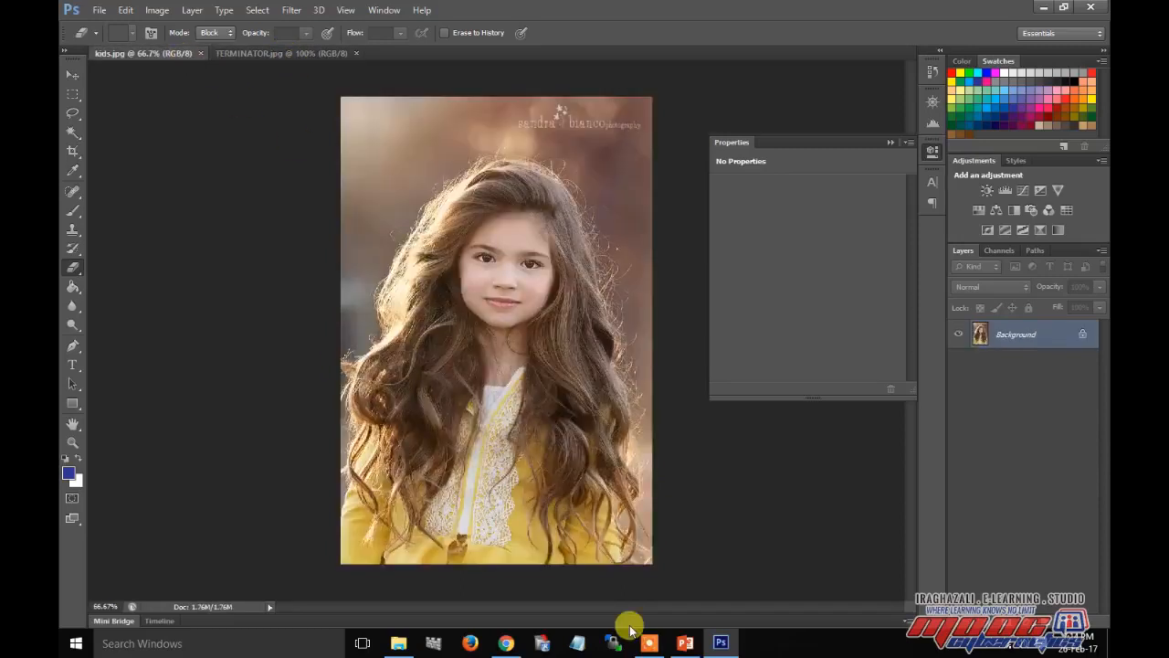
left_click(685, 643)
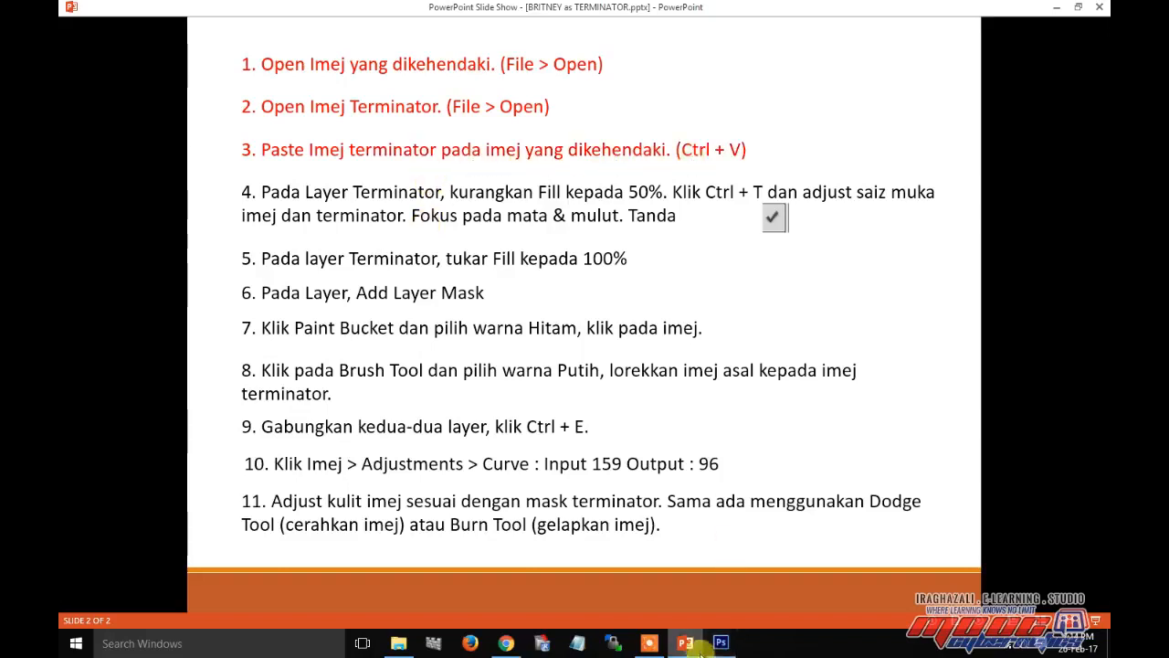
mouse_move(700, 650)
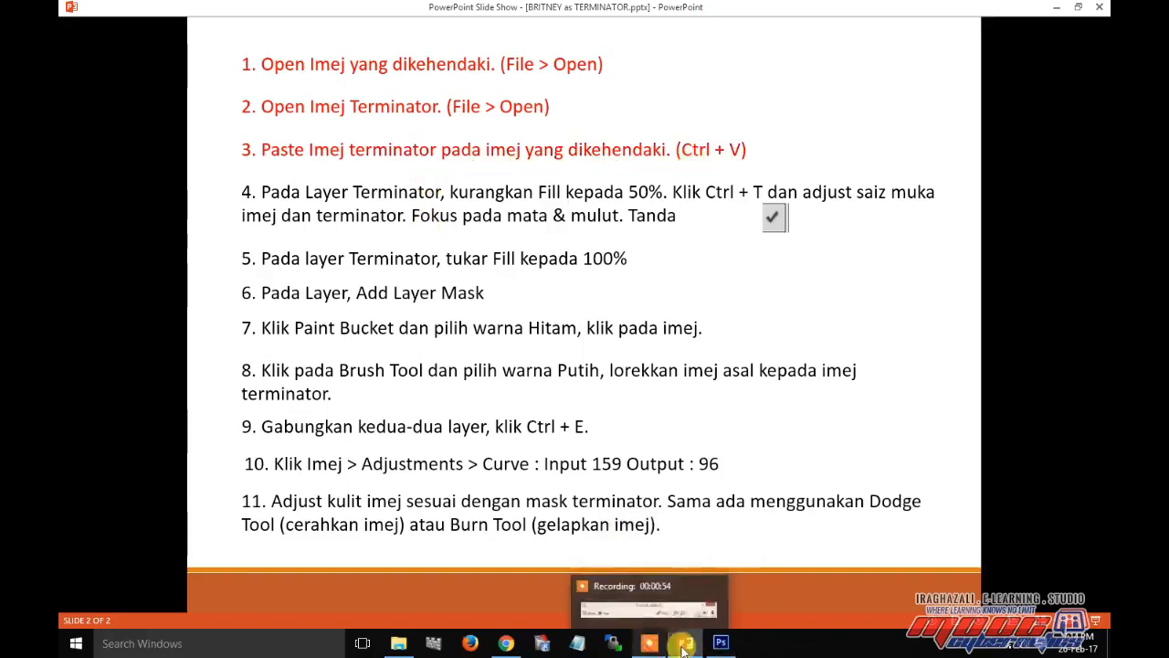
left_click(721, 643)
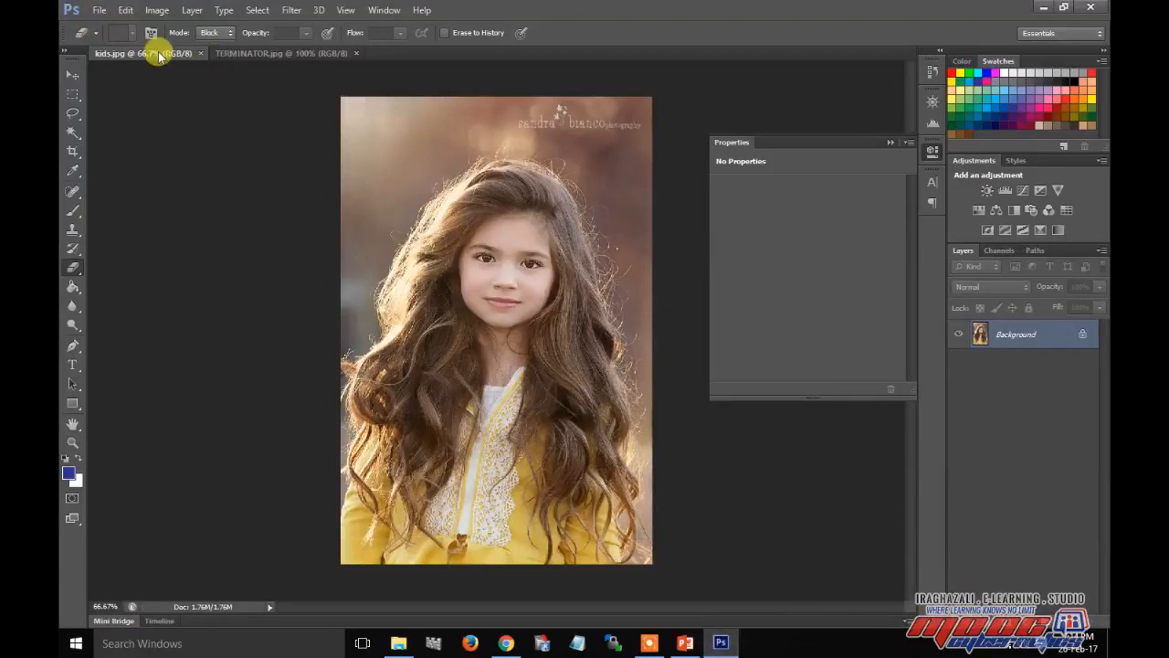
- Copy the entire TERMINATOR.jpg image and paste it into kids.jpg as a new layer over the girl's face at 200% zoom
left_click(239, 55)
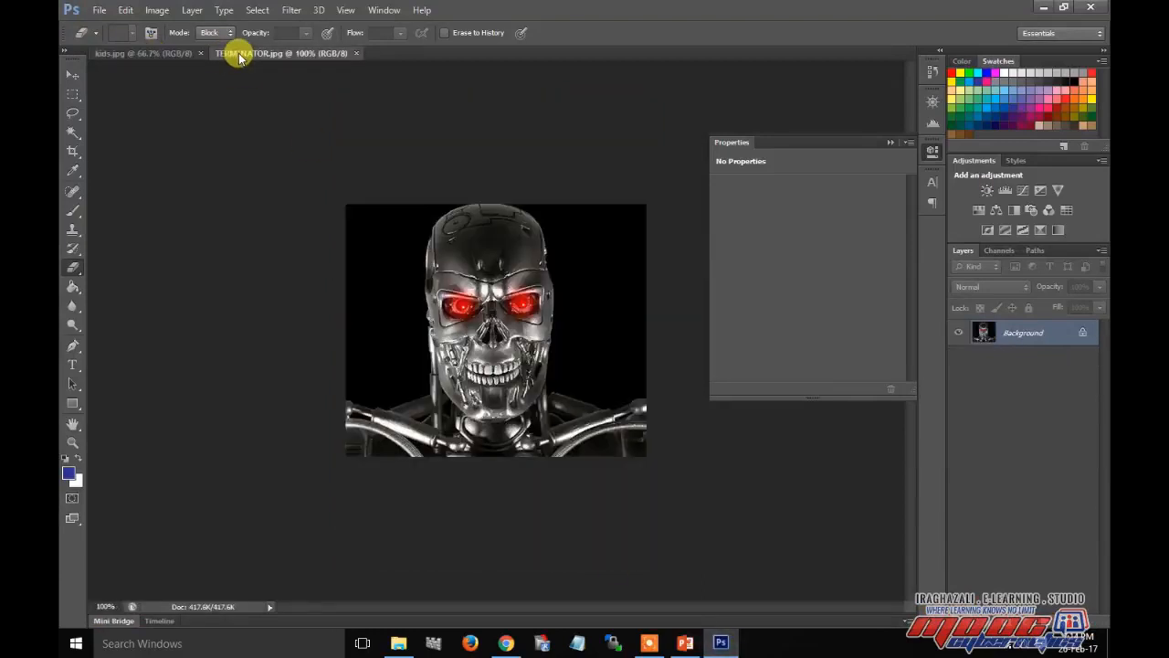
key("ctrl+a")
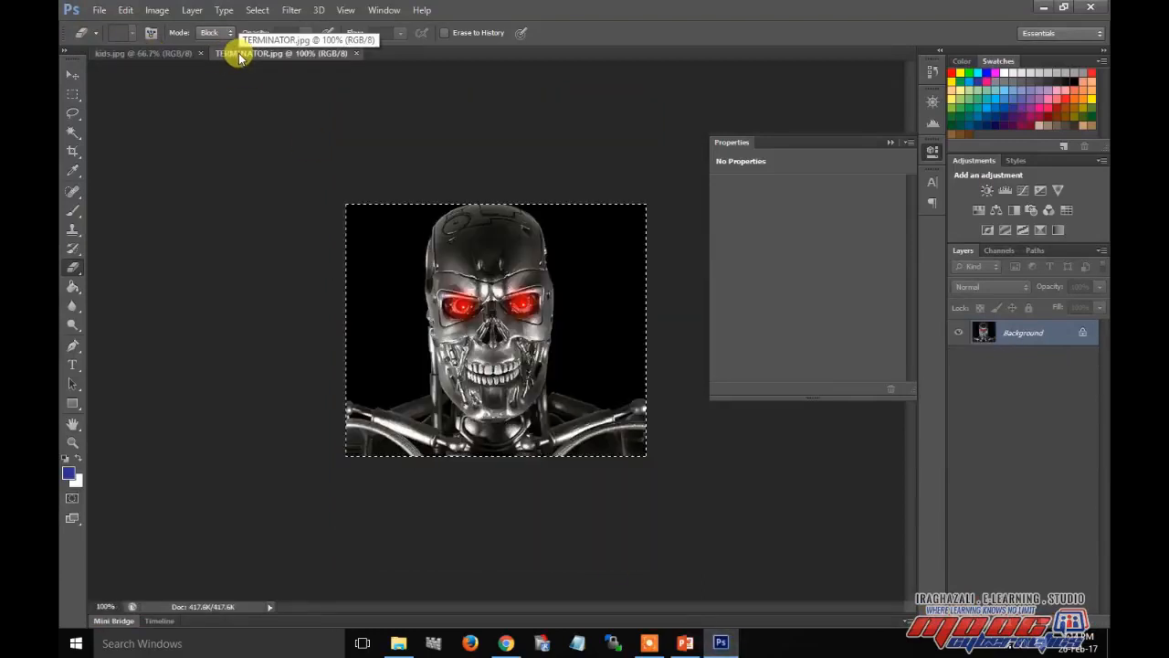
left_click(145, 57)
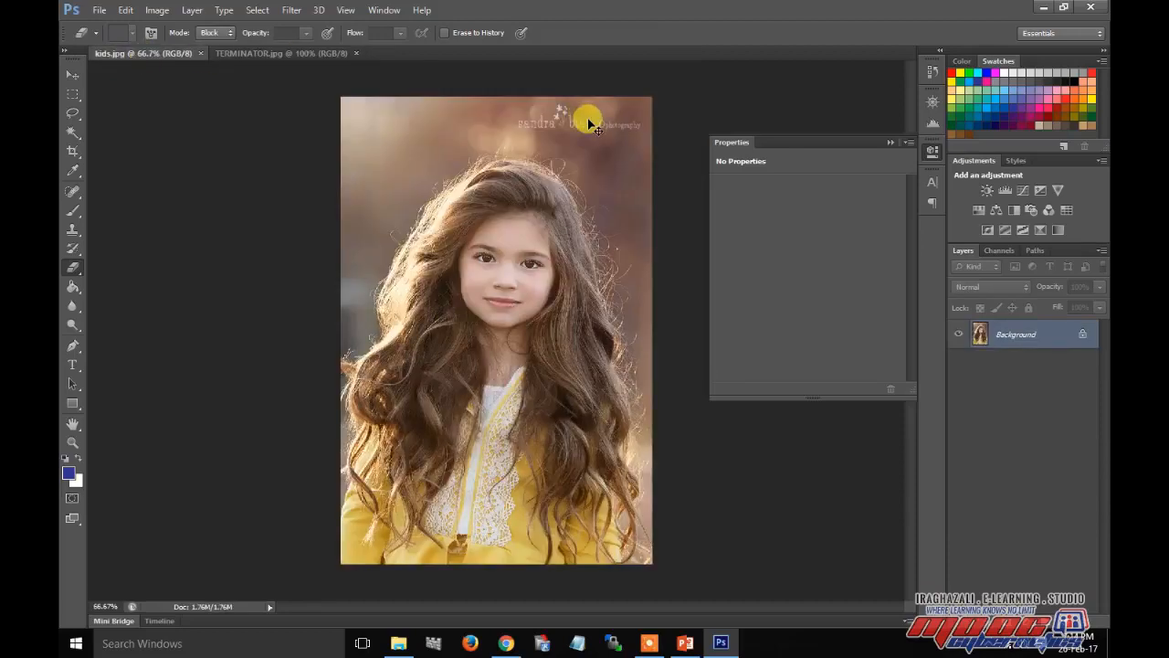
key("ctrl+1")
key("ctrl+plus")
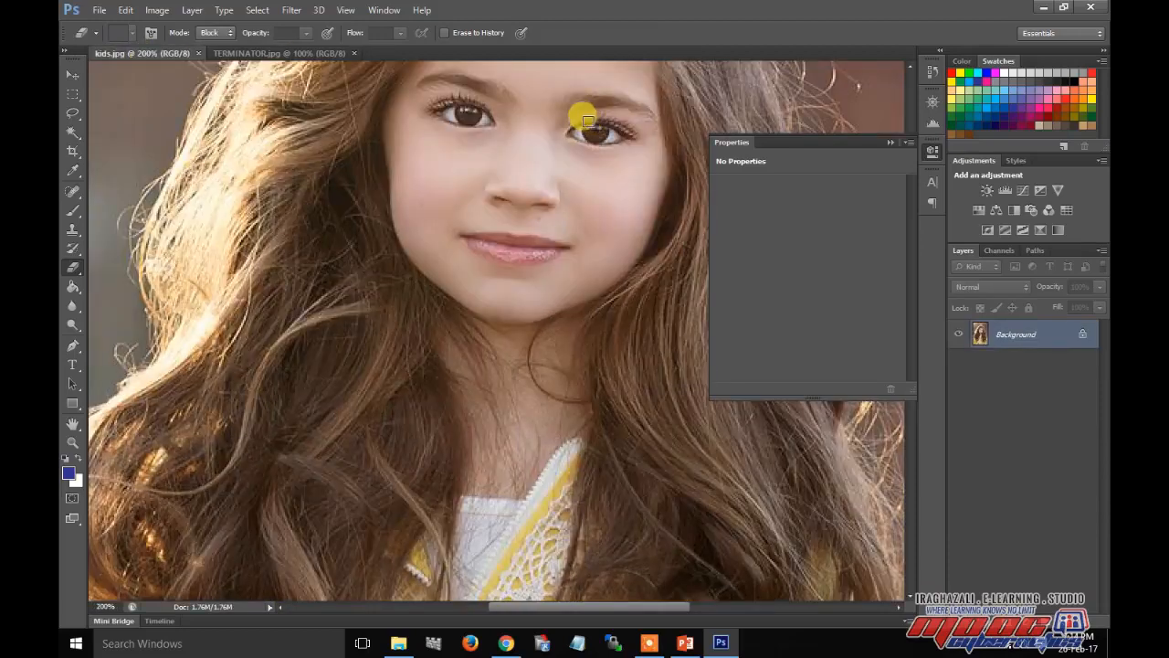
scroll(567, 426, "up", 4)
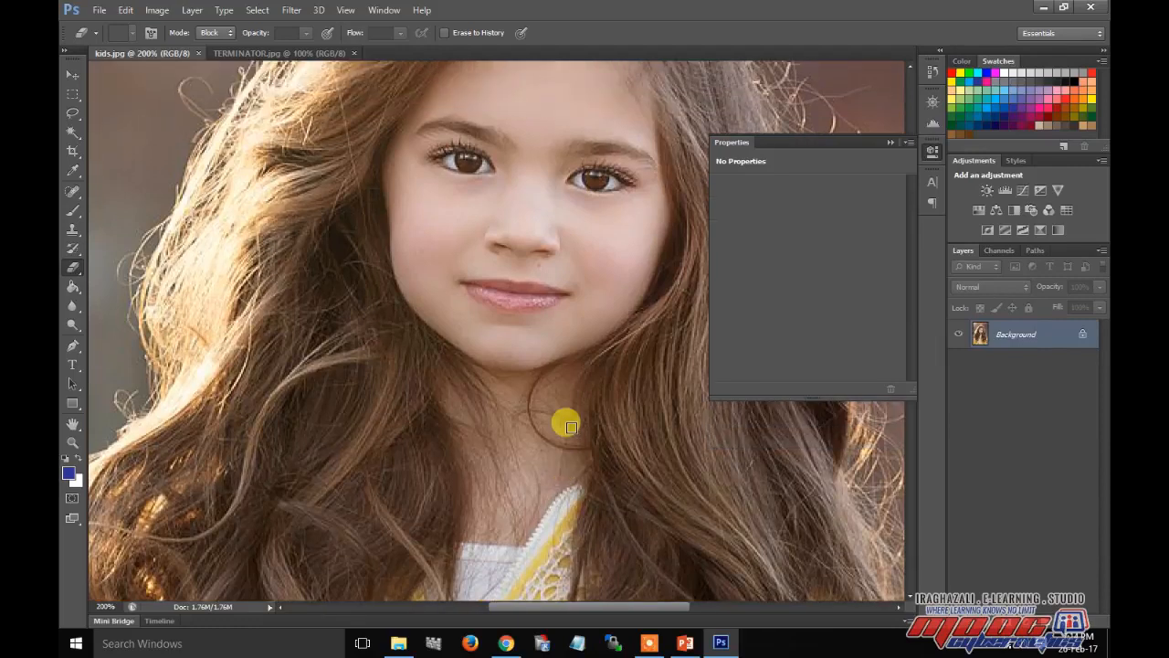
left_click(932, 150)
scroll(694, 376, "up", 1)
scroll(696, 382, "up", 1)
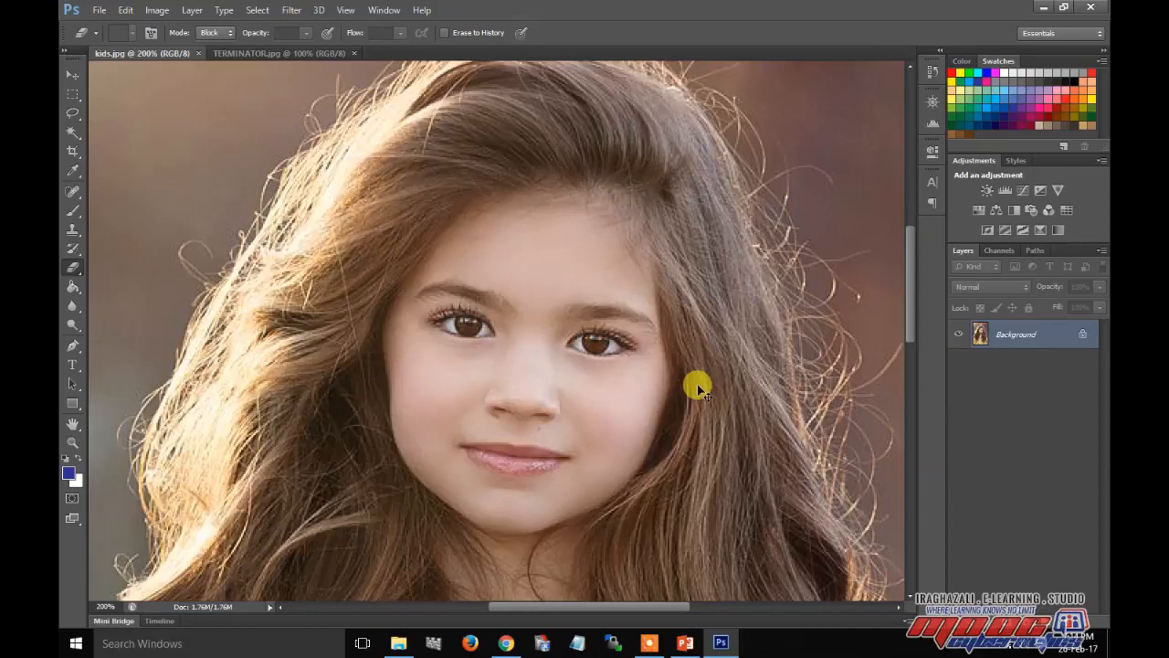
key("ctrl+v")
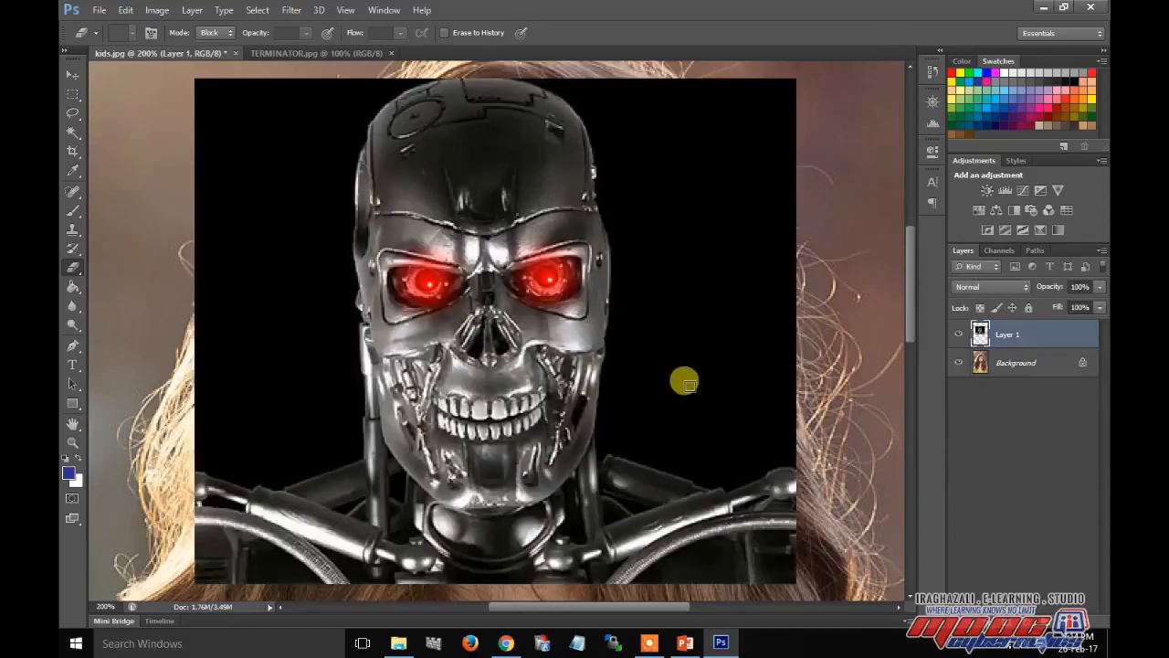
- Check the fourth instruction in PowerPoint, return to Photoshop and lower the pasted Terminator layer's fill to 48%
left_click(690, 645)
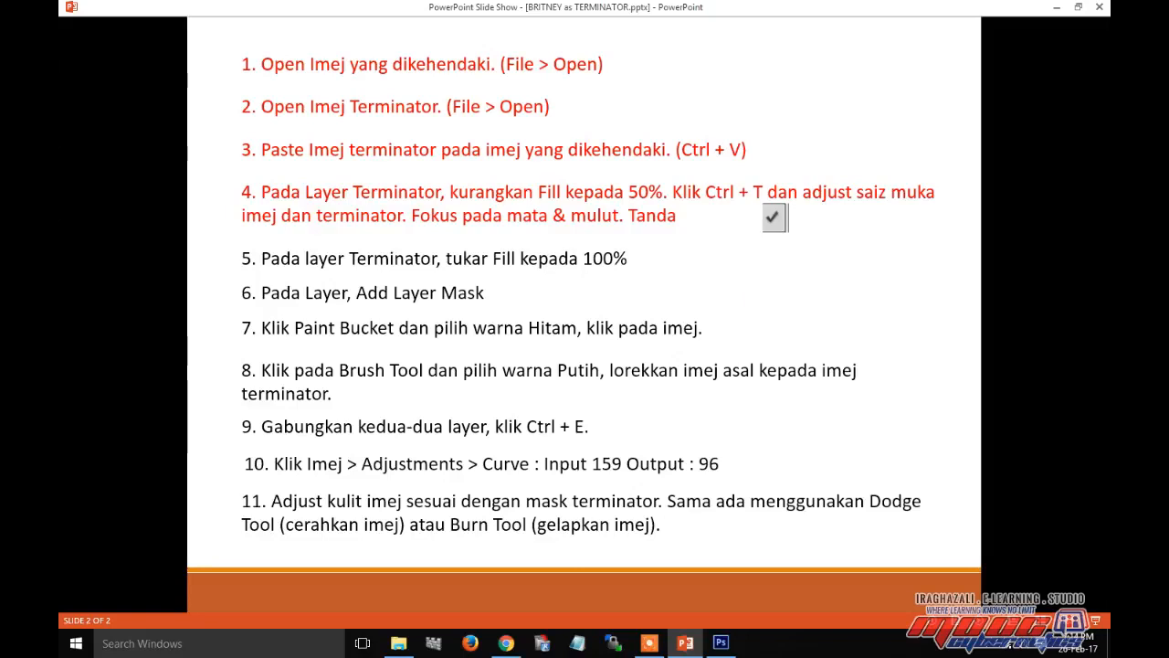
left_click(721, 644)
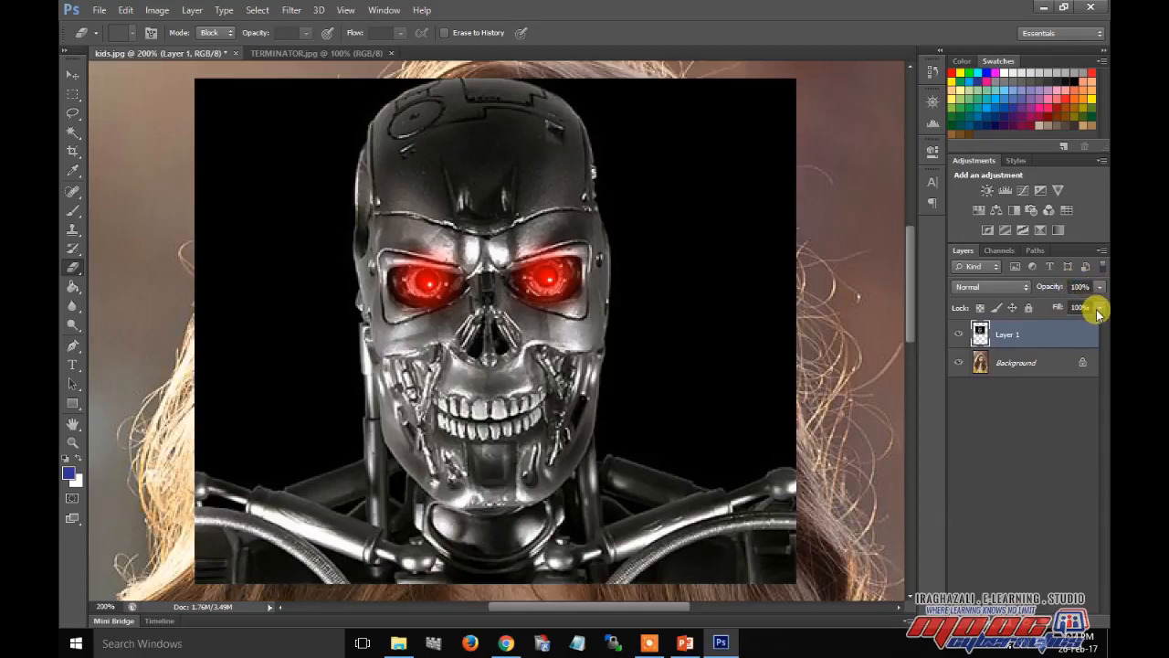
left_click_drag(1095, 312, 1056, 321)
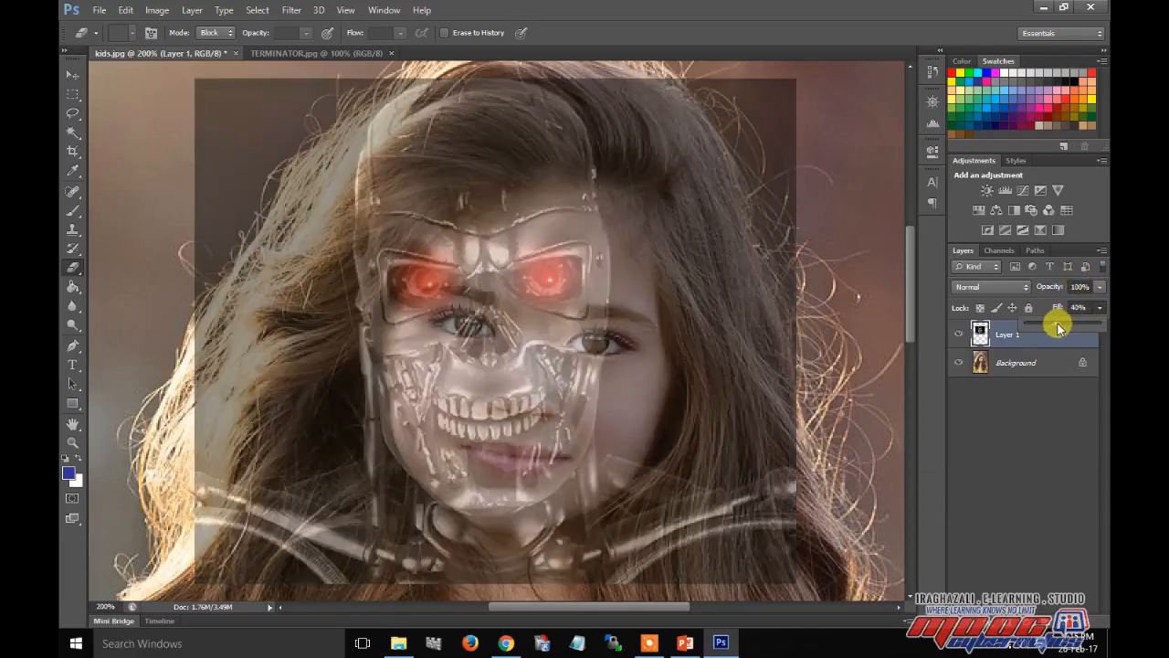
left_click_drag(1058, 322, 1065, 323)
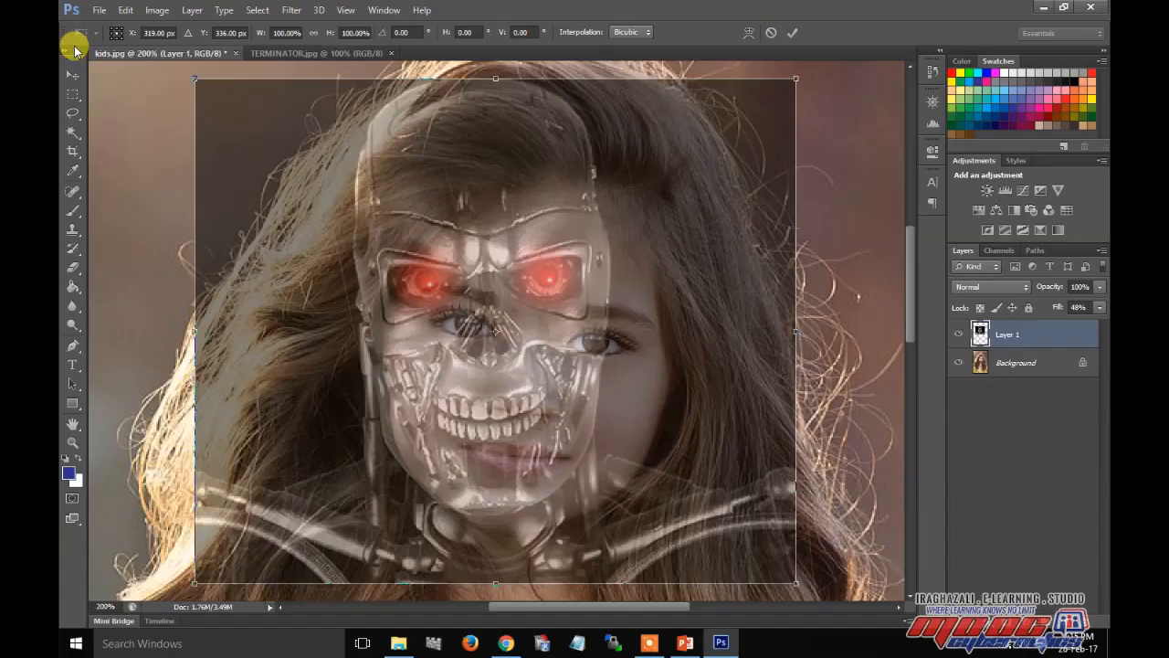
- Free-transform the Terminator layer, moving it over the girl's face and rotating it clockwise to about 3.9°
left_click_drag(503, 203, 551, 254)
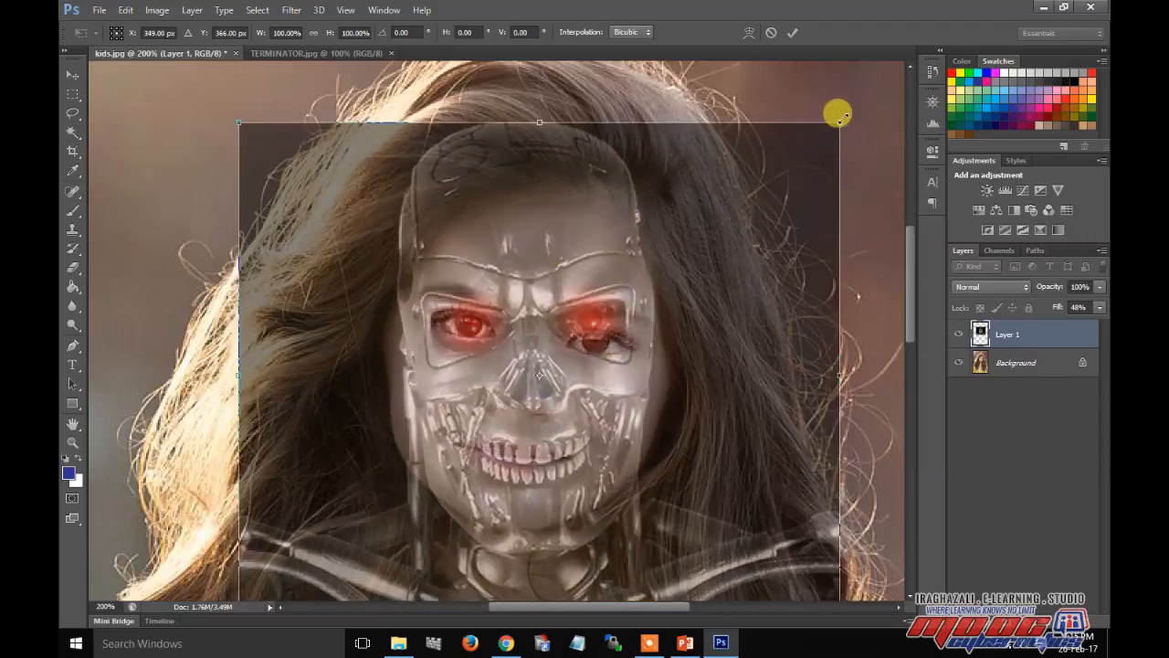
left_click_drag(849, 117, 850, 125)
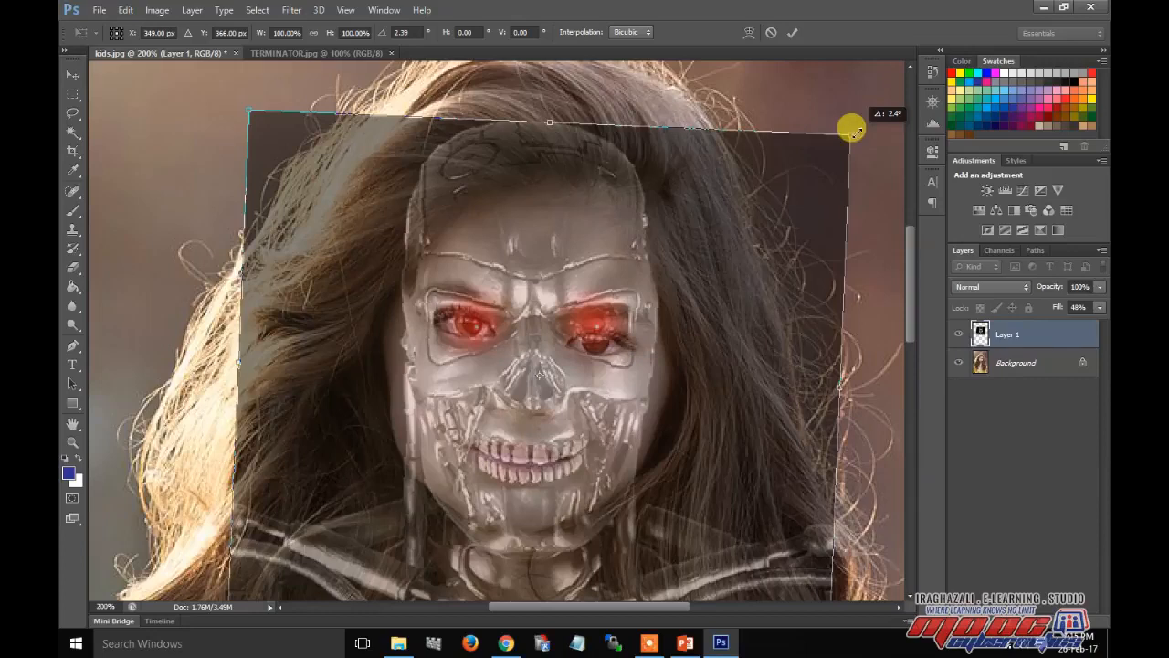
left_click_drag(609, 241, 608, 241)
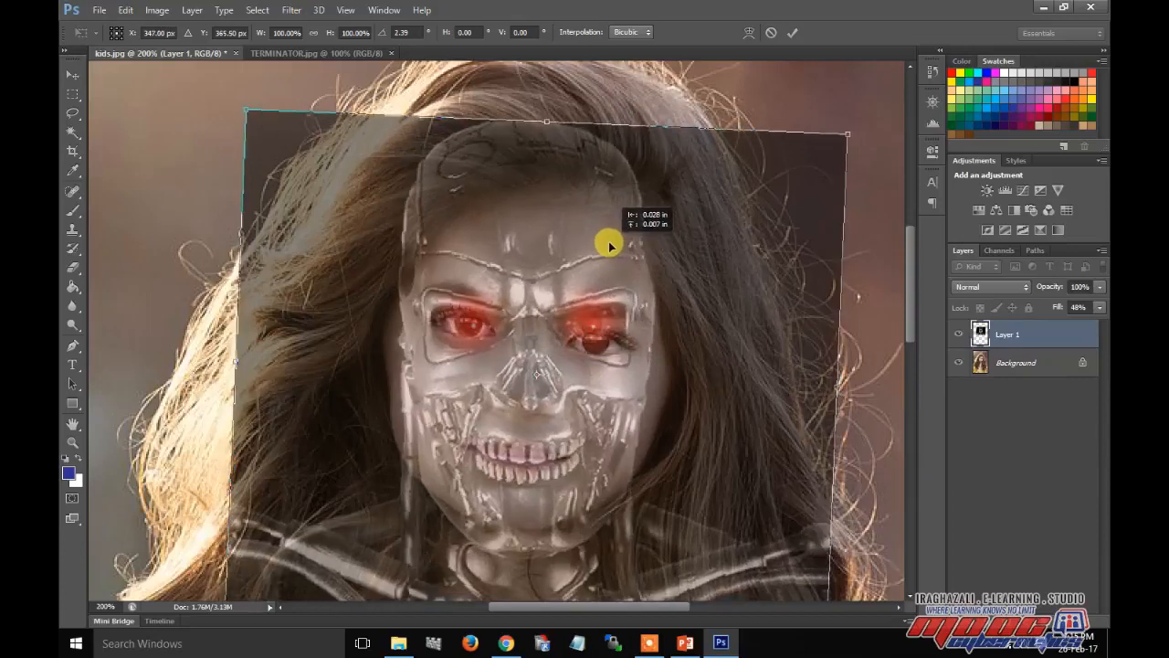
left_click_drag(861, 122, 862, 124)
left_click_drag(598, 259, 597, 259)
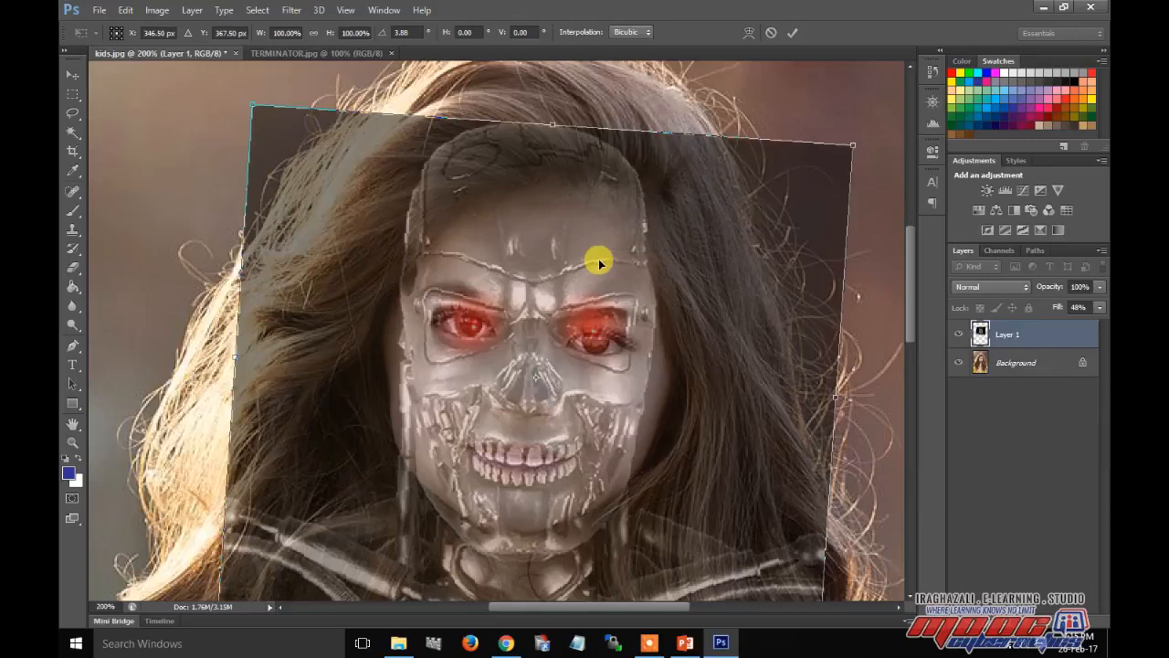
- Enlarge the Terminator layer to about 102.8% width and 102% height, and rotate it to about 4.7° to fit the girl's face
left_click_drag(850, 137, 859, 137)
left_click_drag(645, 240, 644, 254)
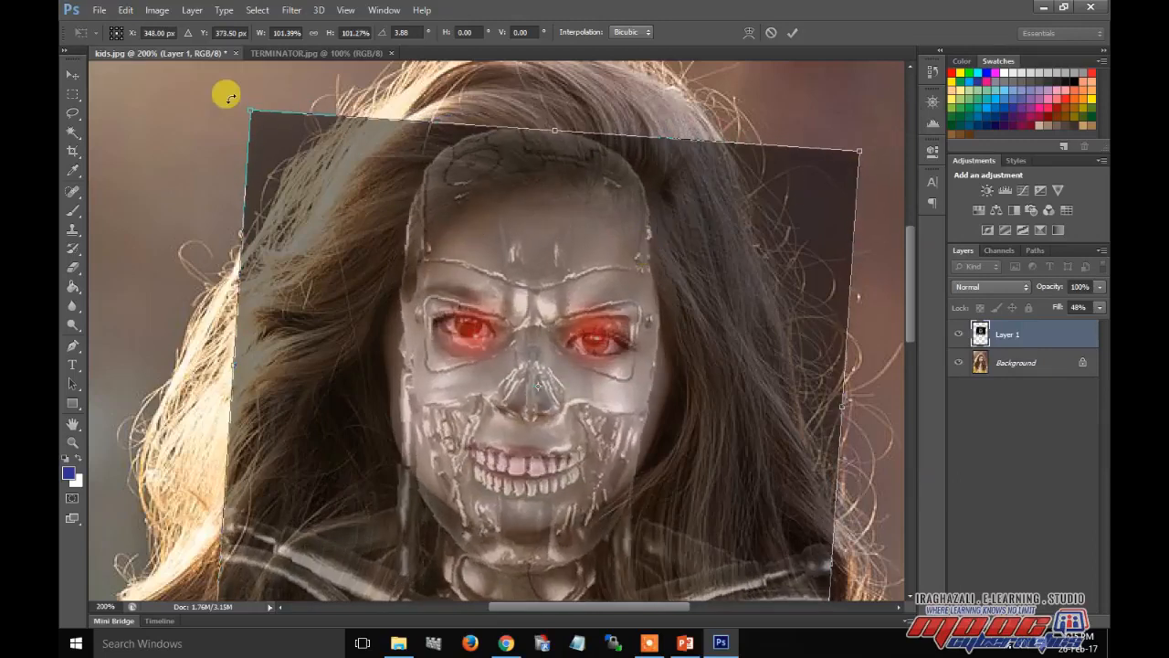
left_click_drag(230, 94, 229, 85)
left_click_drag(365, 213, 361, 210)
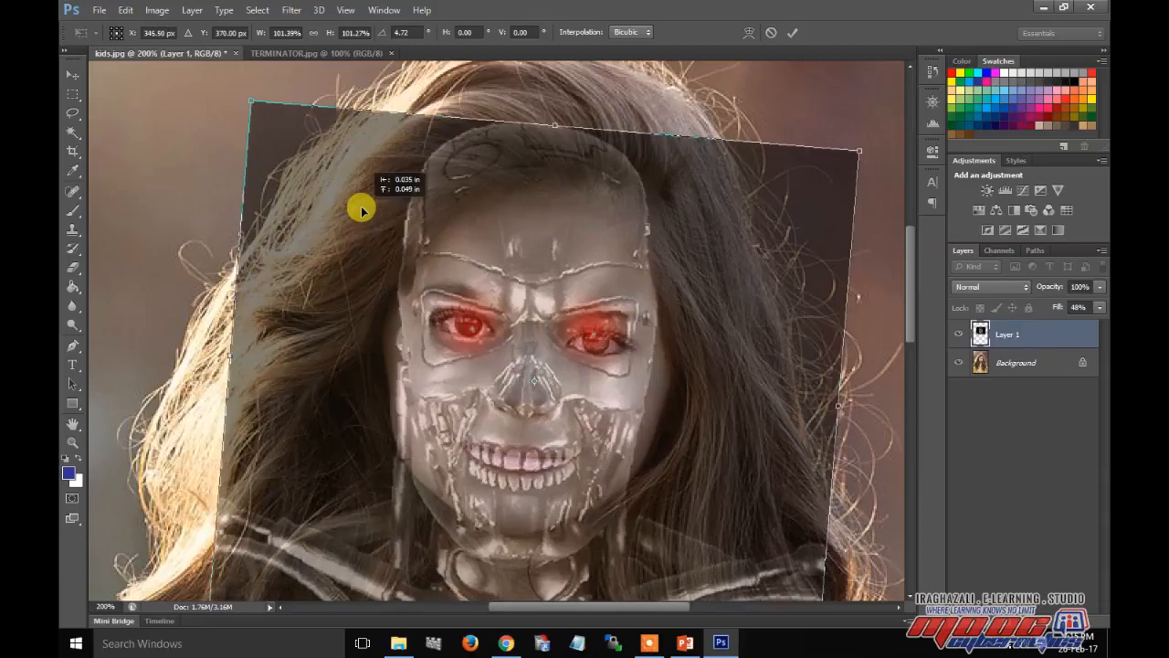
left_click_drag(860, 149, 796, 210)
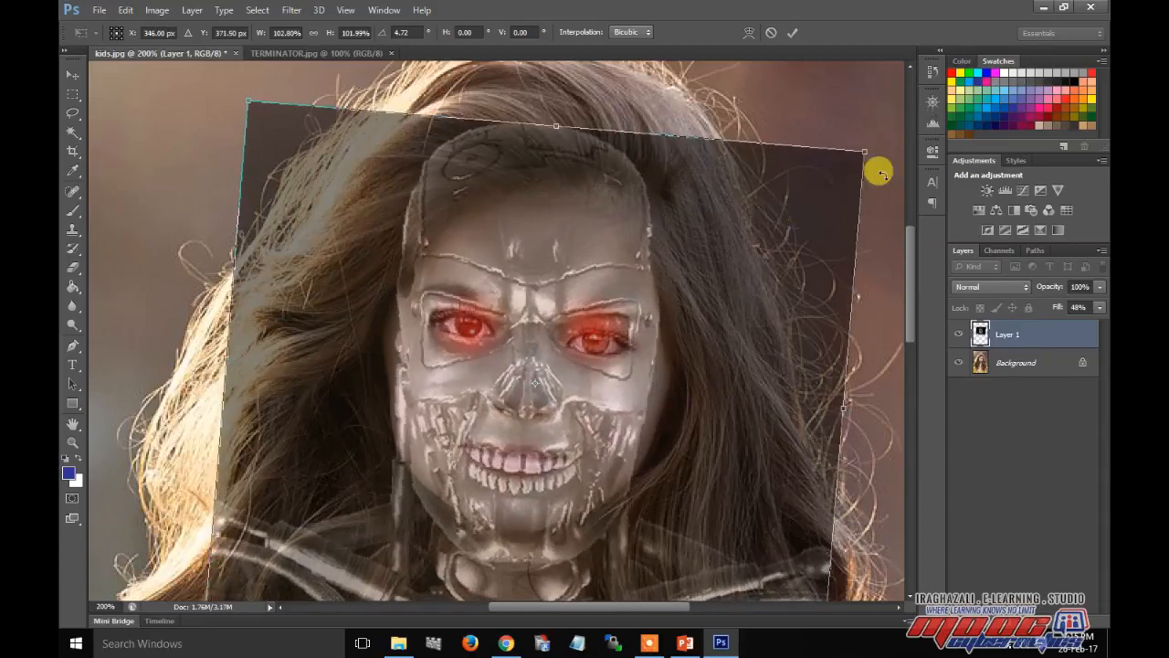
- Rotate the Terminator layer to about 7.8°, nudge it to match the girl's eyes and mouth, and apply the transform
left_click_drag(868, 139, 872, 144)
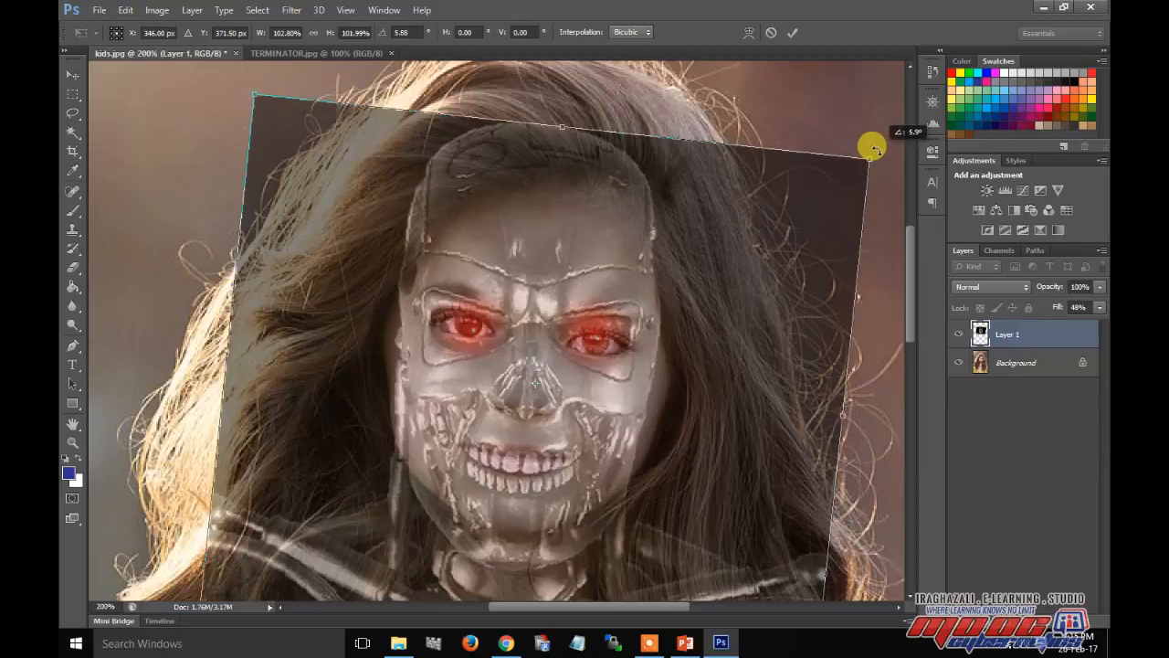
left_click_drag(788, 211, 786, 212)
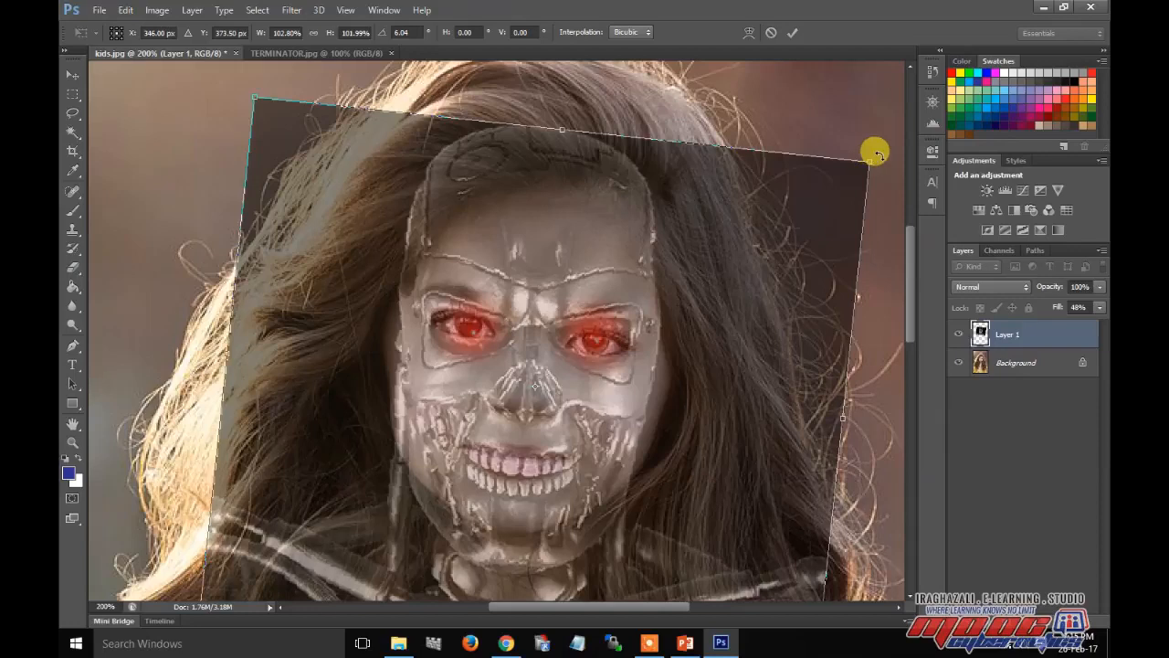
left_click_drag(877, 156, 882, 160)
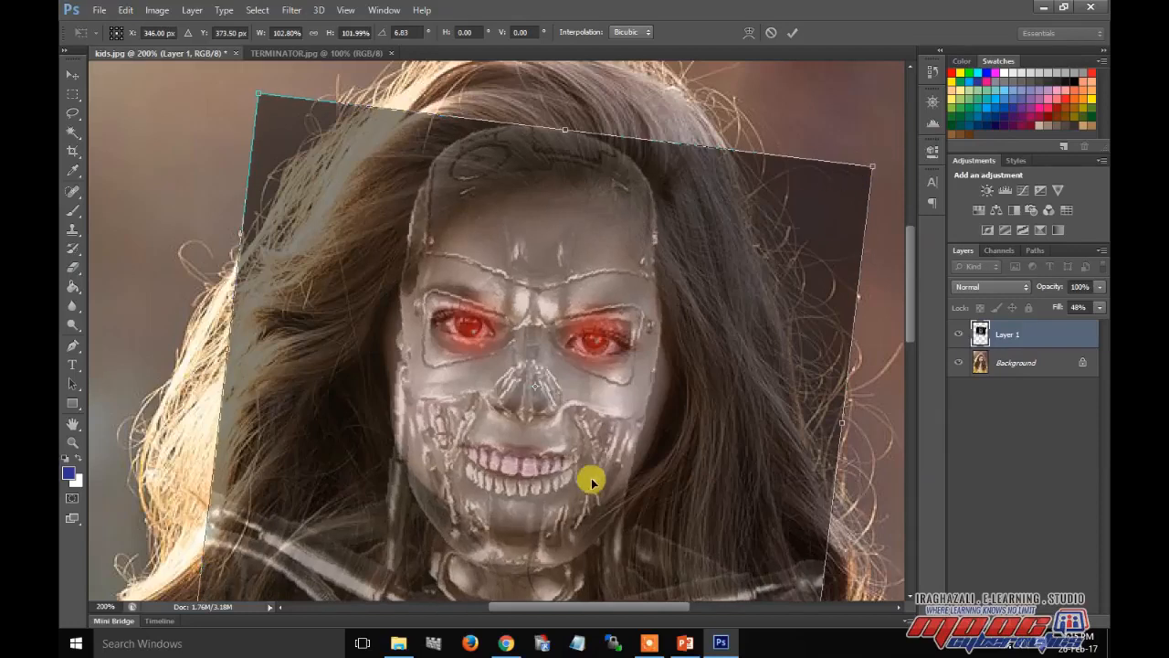
left_click_drag(586, 481, 586, 475)
left_click_drag(868, 138, 872, 148)
left_click_drag(706, 290, 708, 292)
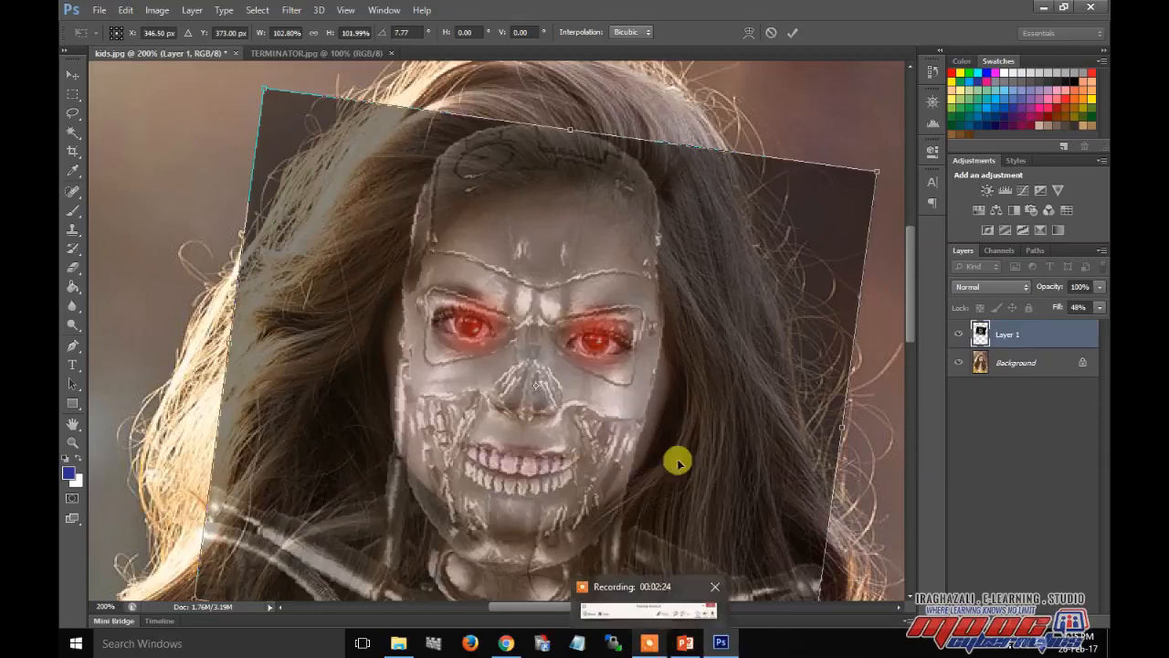
left_click(792, 33)
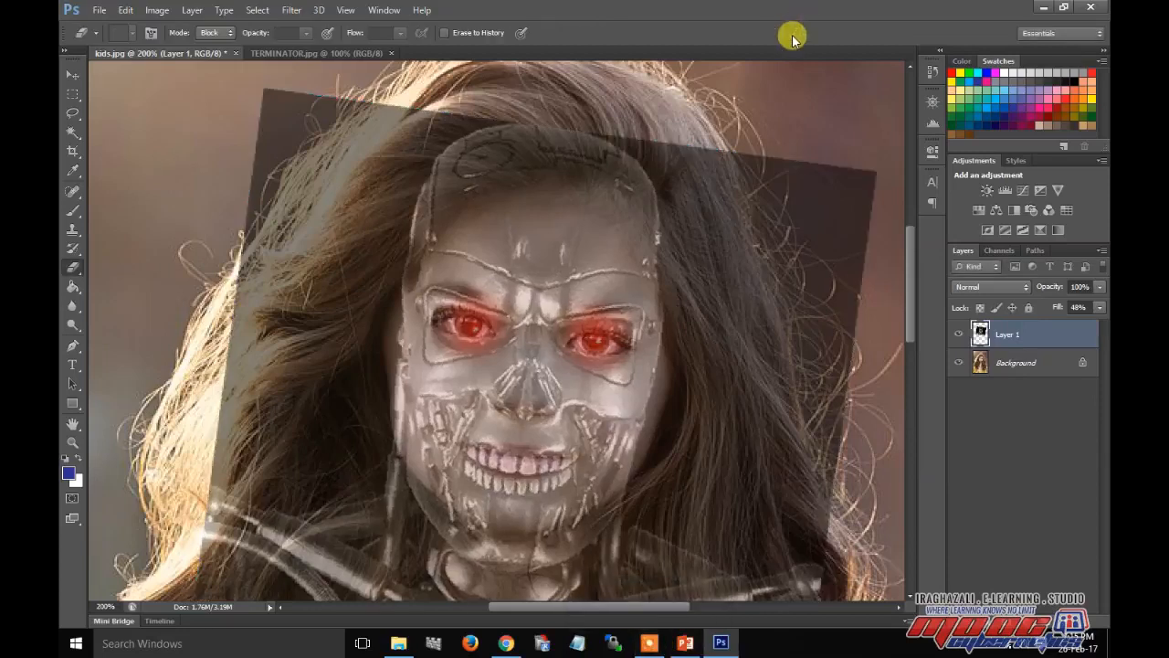
- Check the fifth instruction in PowerPoint, return to Photoshop and raise the Terminator layer's fill to 100%
left_click(685, 643)
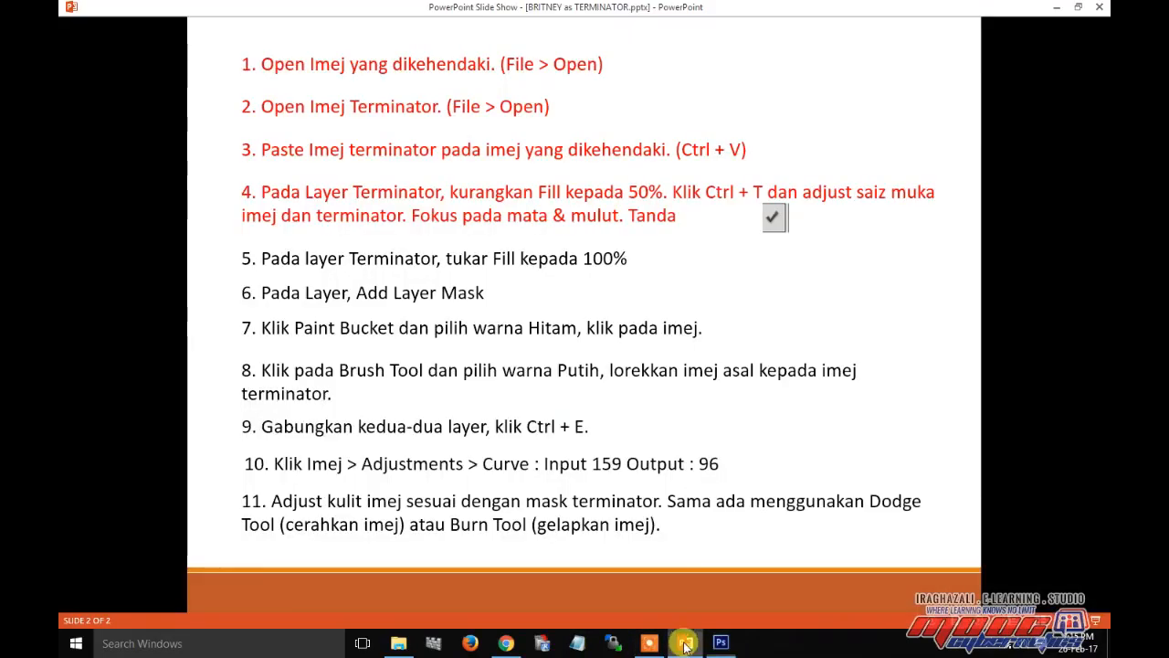
left_click(637, 276)
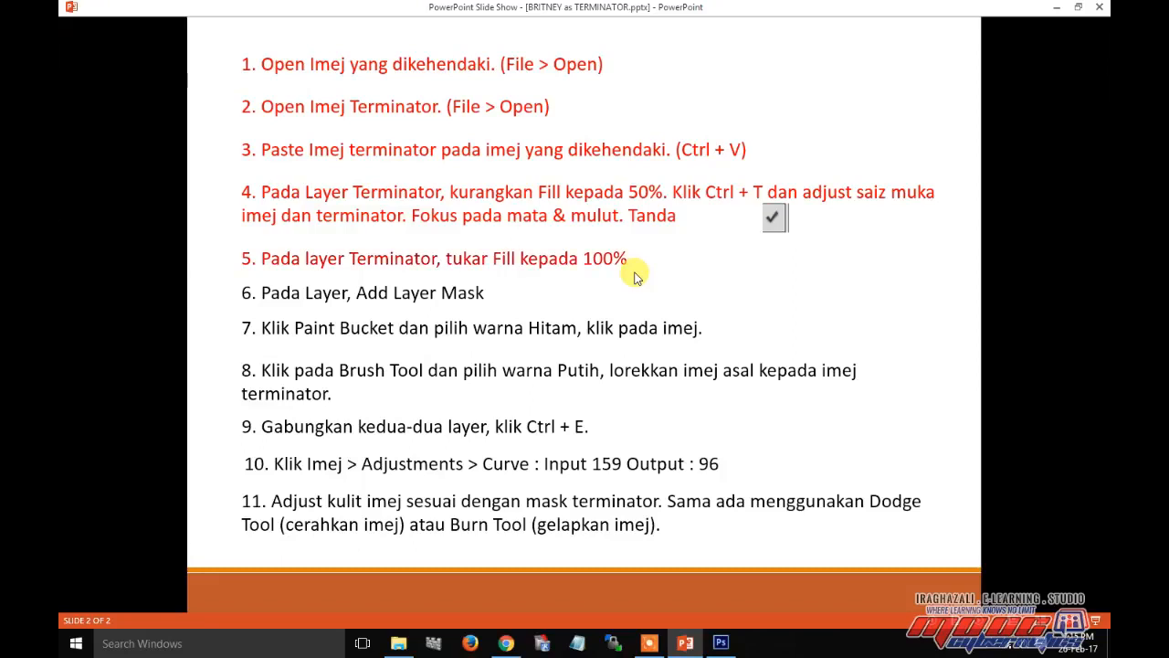
left_click(720, 643)
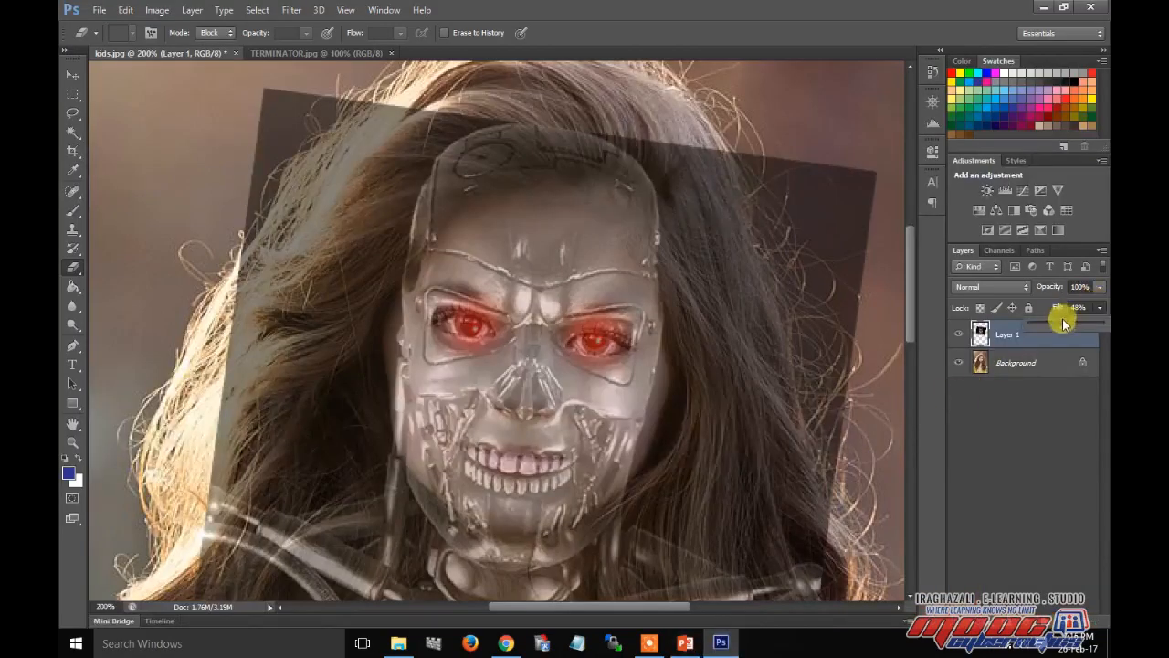
left_click_drag(1071, 326, 1105, 324)
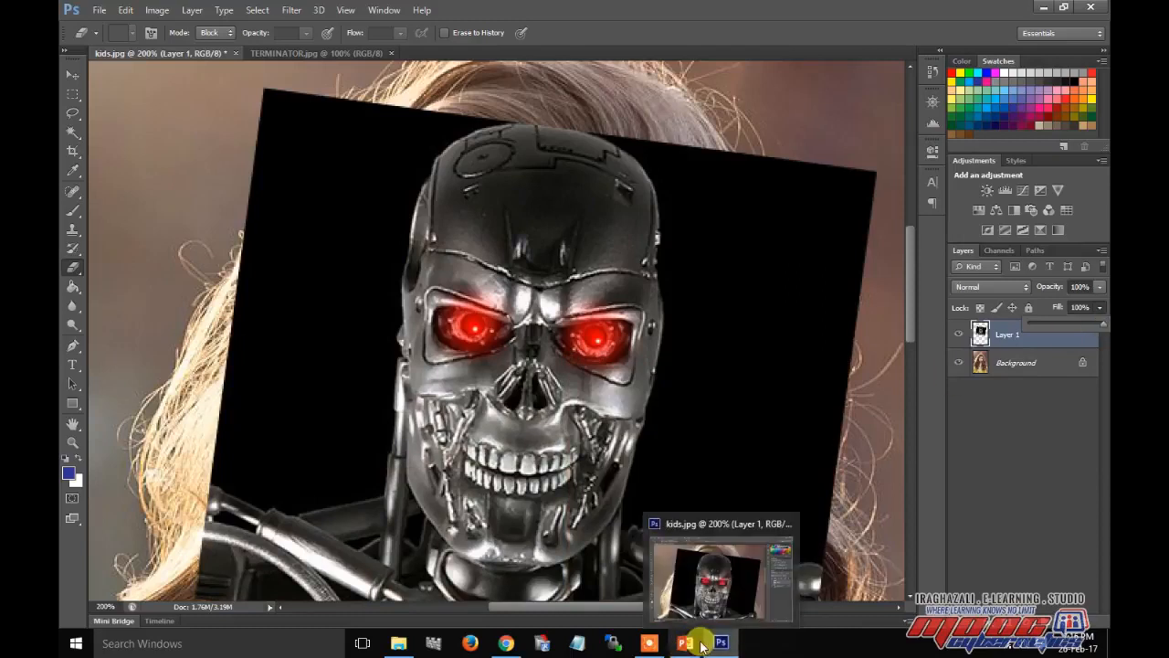
- Check the sixth instruction in PowerPoint, return to Photoshop and add a layer mask to the Terminator layer
left_click(685, 644)
left_click(372, 306)
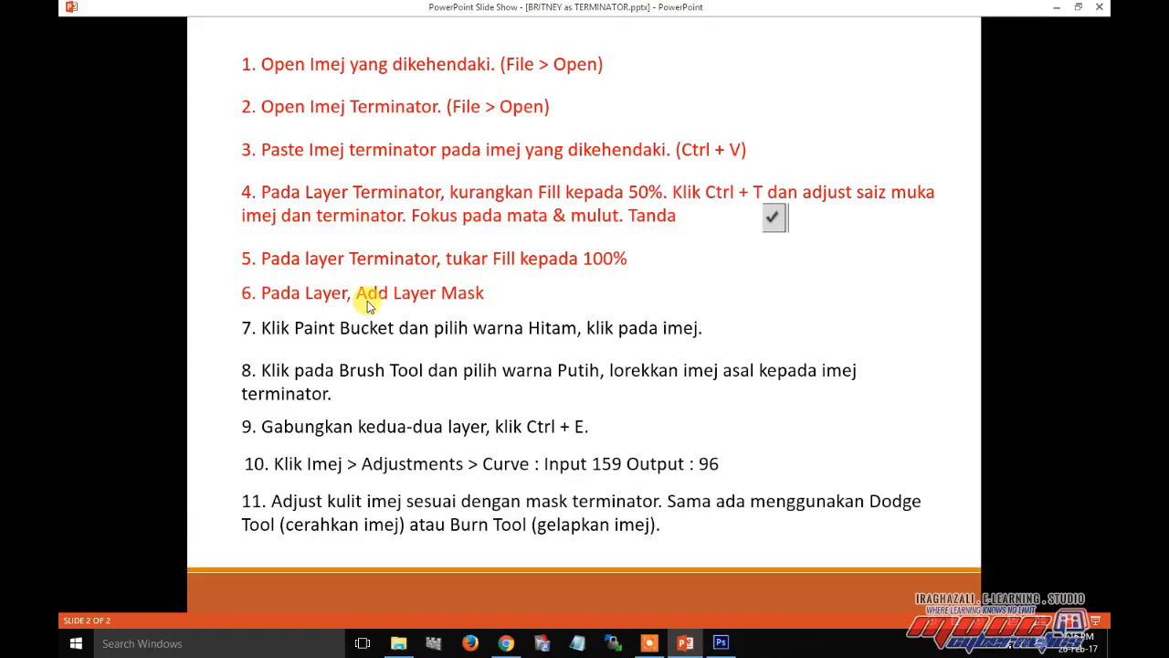
left_click(720, 643)
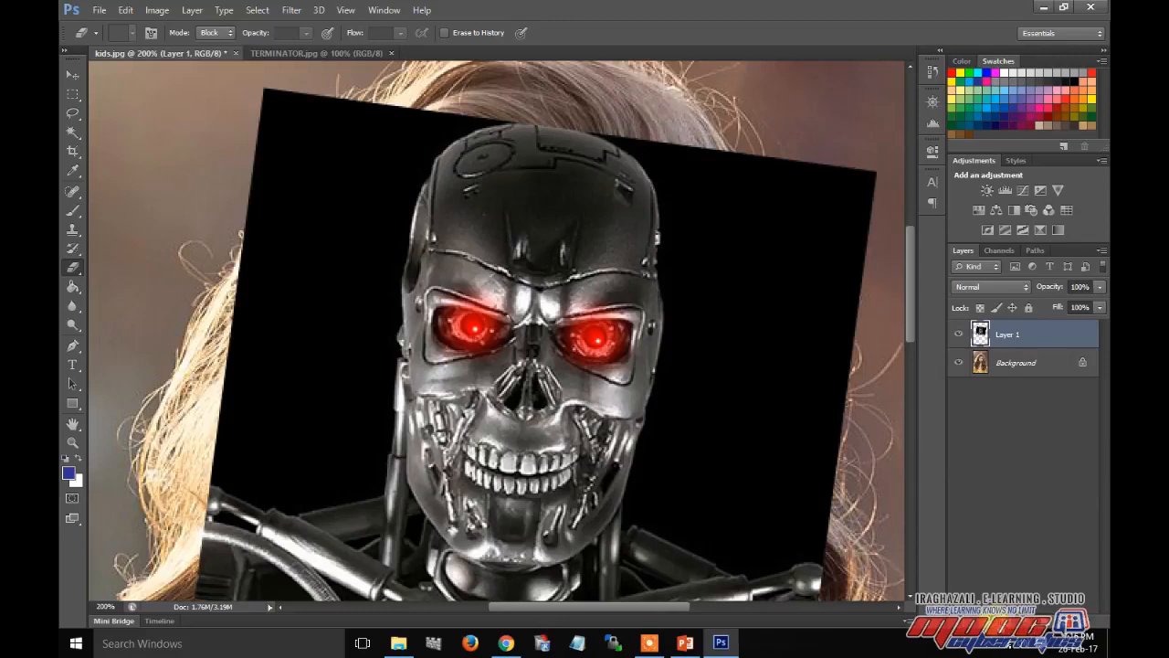
left_click(1001, 621)
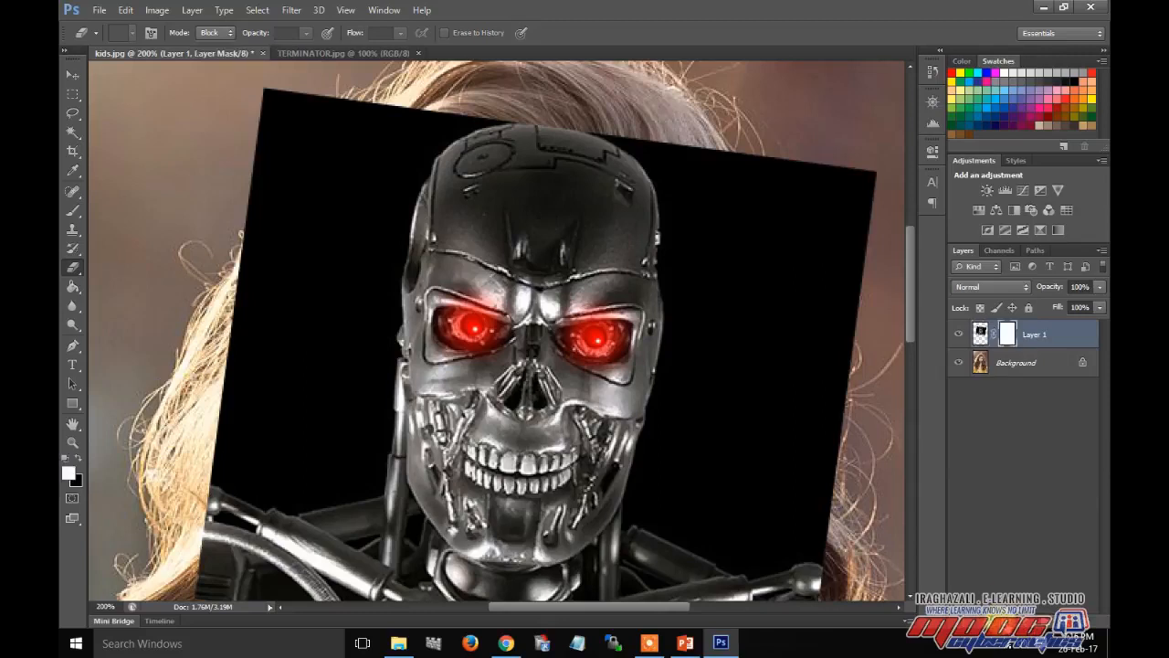
- Check the seventh instruction in PowerPoint, return to Photoshop and fill the layer mask with near-black #080000 using the Paint Bucket
left_click(677, 644)
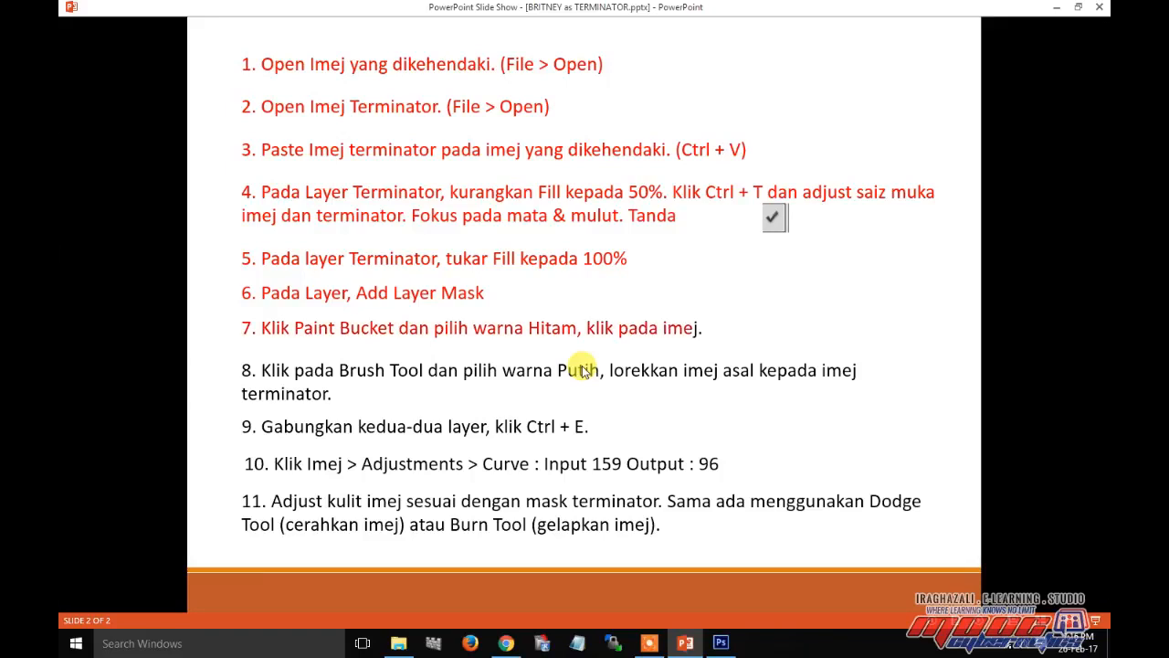
left_click(721, 643)
left_click(73, 289)
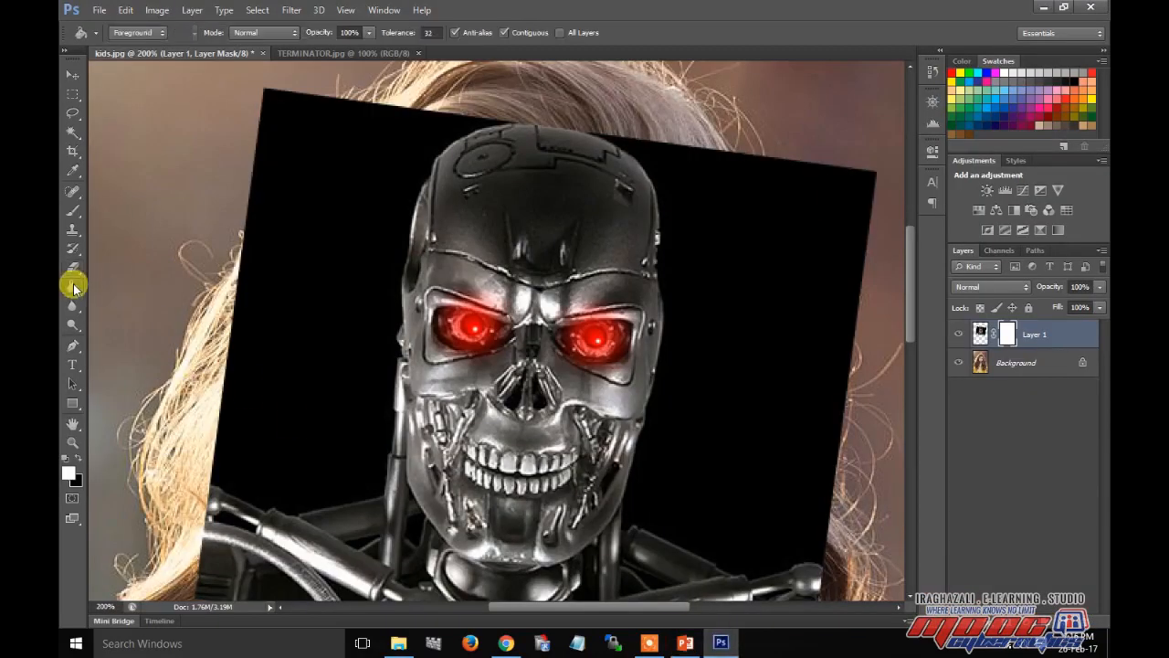
left_click(70, 470)
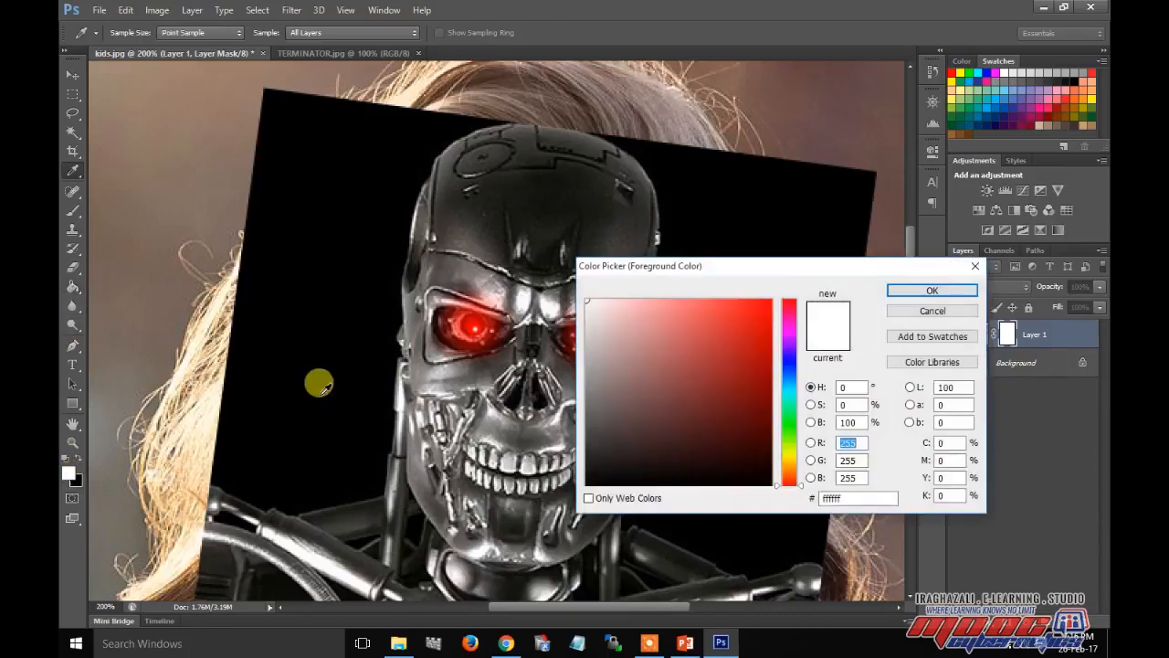
left_click(768, 479)
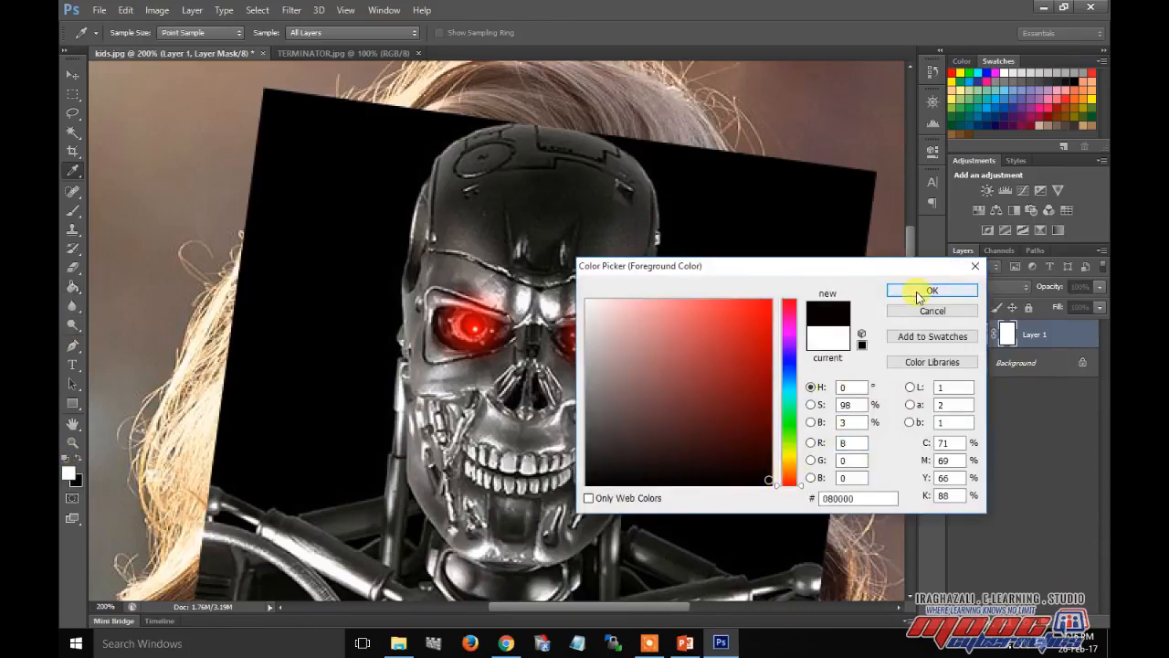
left_click(914, 291)
left_click(539, 281)
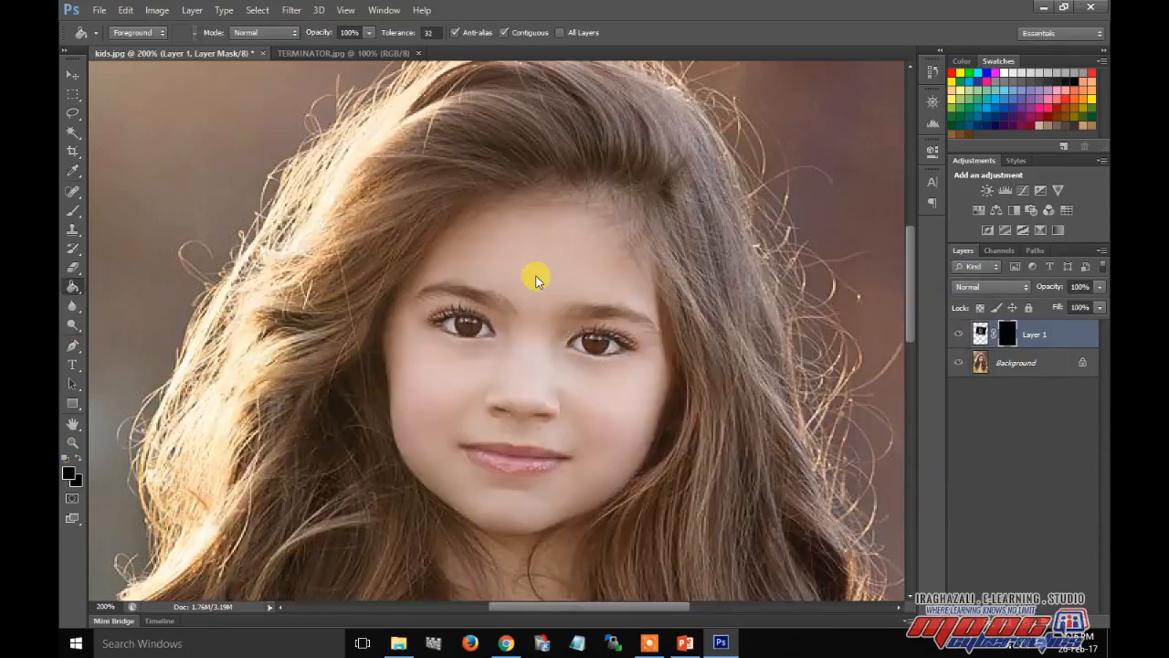
- Check the eighth instruction in PowerPoint, then in Photoshop paint white on the mask with a soft 28 px brush over the face's right half, forehead to chin
left_click(686, 643)
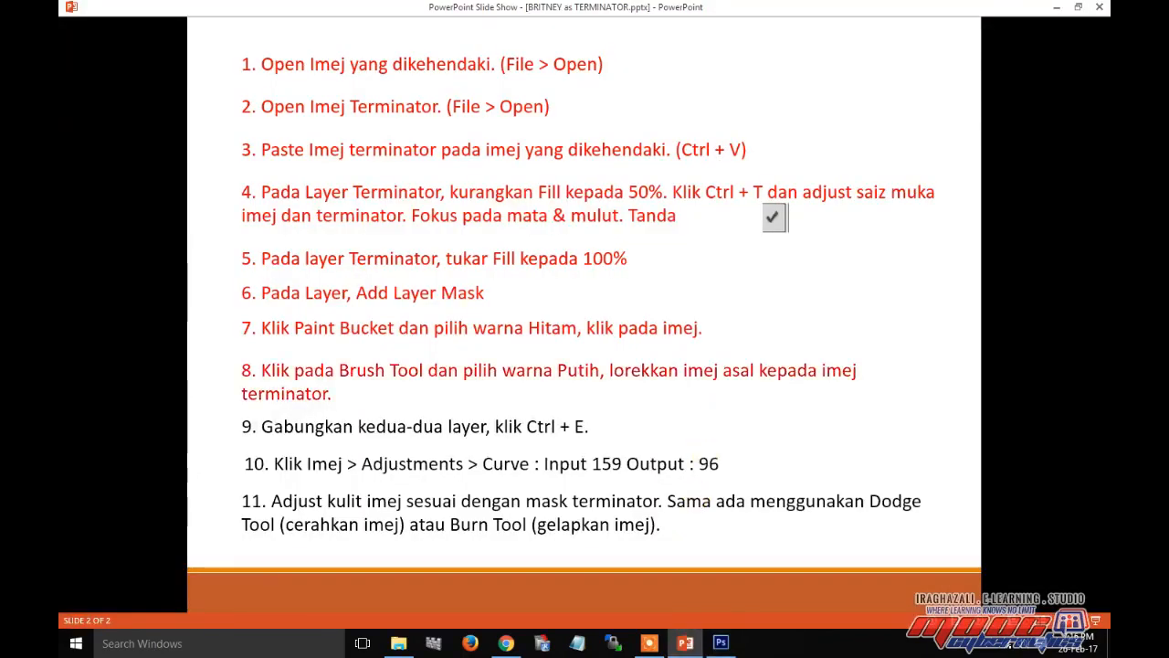
left_click(724, 645)
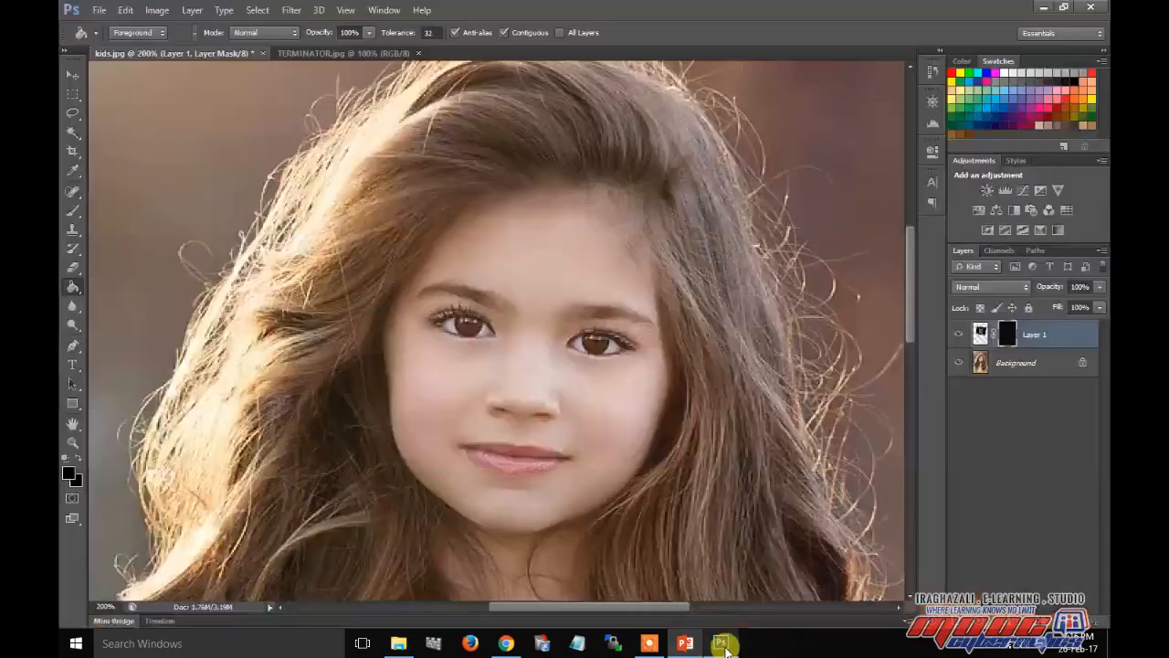
left_click(72, 211)
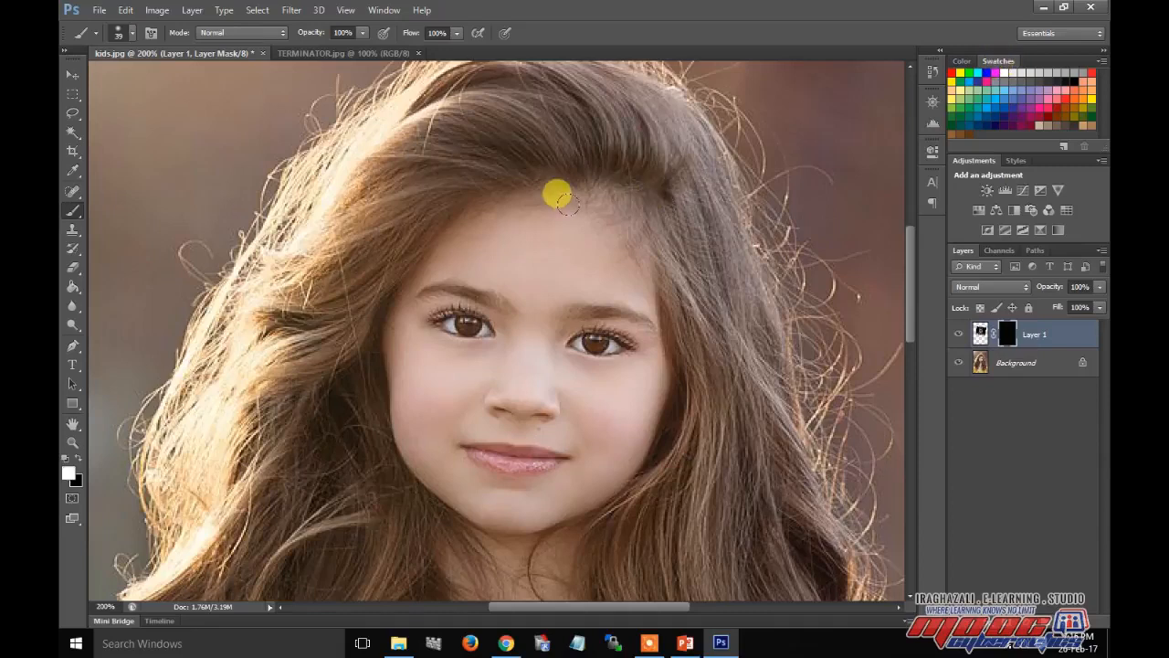
left_click(134, 33)
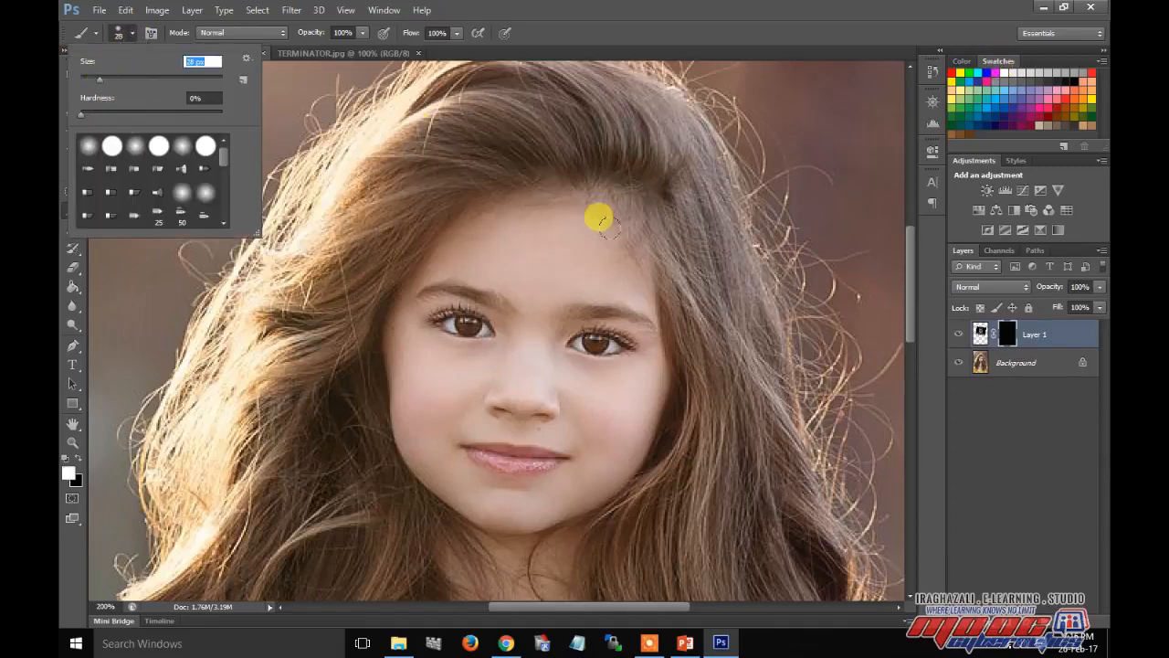
left_click(556, 212)
mouse_move(561, 227)
left_mouse_down()
mouse_move(616, 286)
mouse_move(559, 320)
mouse_move(556, 375)
mouse_move(523, 407)
mouse_move(496, 459)
mouse_move(501, 483)
mouse_move(594, 462)
mouse_move(646, 375)
mouse_move(614, 449)
mouse_move(570, 473)
mouse_move(623, 395)
mouse_move(623, 276)
mouse_move(591, 205)
mouse_move(609, 214)
mouse_move(635, 269)
mouse_move(653, 371)
mouse_move(611, 367)
mouse_move(577, 329)
mouse_move(568, 276)
mouse_move(579, 208)
mouse_move(559, 196)
mouse_move(575, 204)
mouse_move(573, 234)
left_mouse_up()
mouse_move(583, 304)
left_mouse_down()
mouse_move(538, 331)
mouse_move(511, 388)
mouse_move(525, 398)
mouse_move(604, 375)
mouse_move(617, 347)
mouse_move(571, 313)
mouse_move(571, 402)
mouse_move(488, 470)
mouse_move(585, 438)
mouse_move(569, 469)
mouse_move(490, 504)
left_mouse_up()
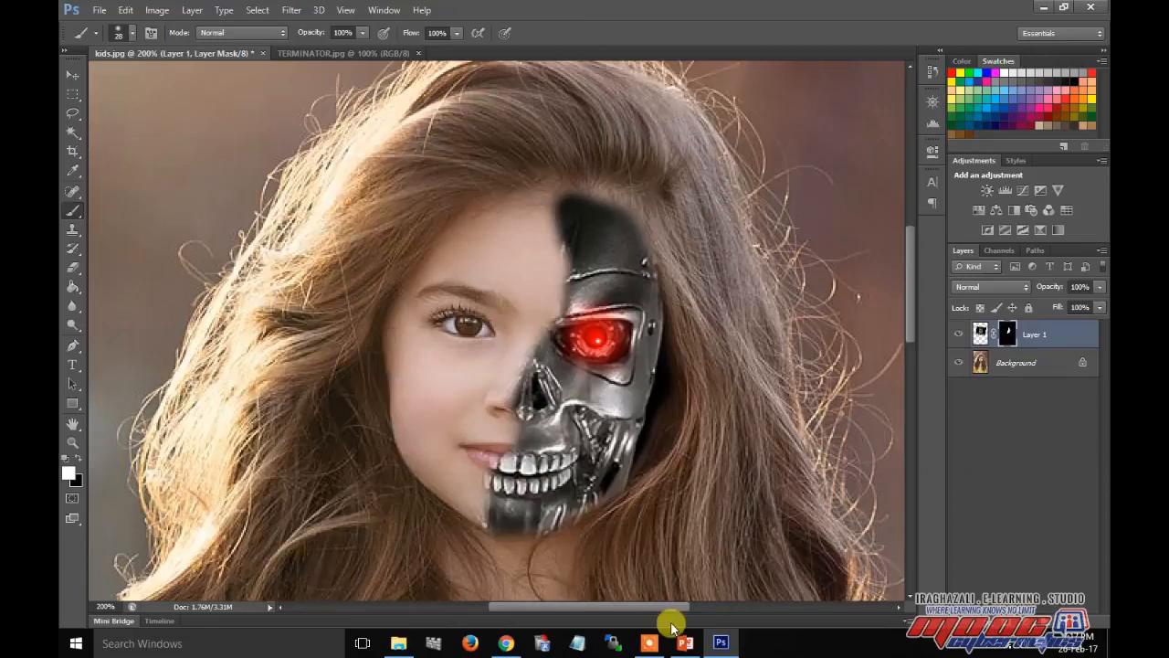
- Check the ninth instruction in PowerPoint, return to Photoshop and merge the Terminator layer with the background
left_click(700, 645)
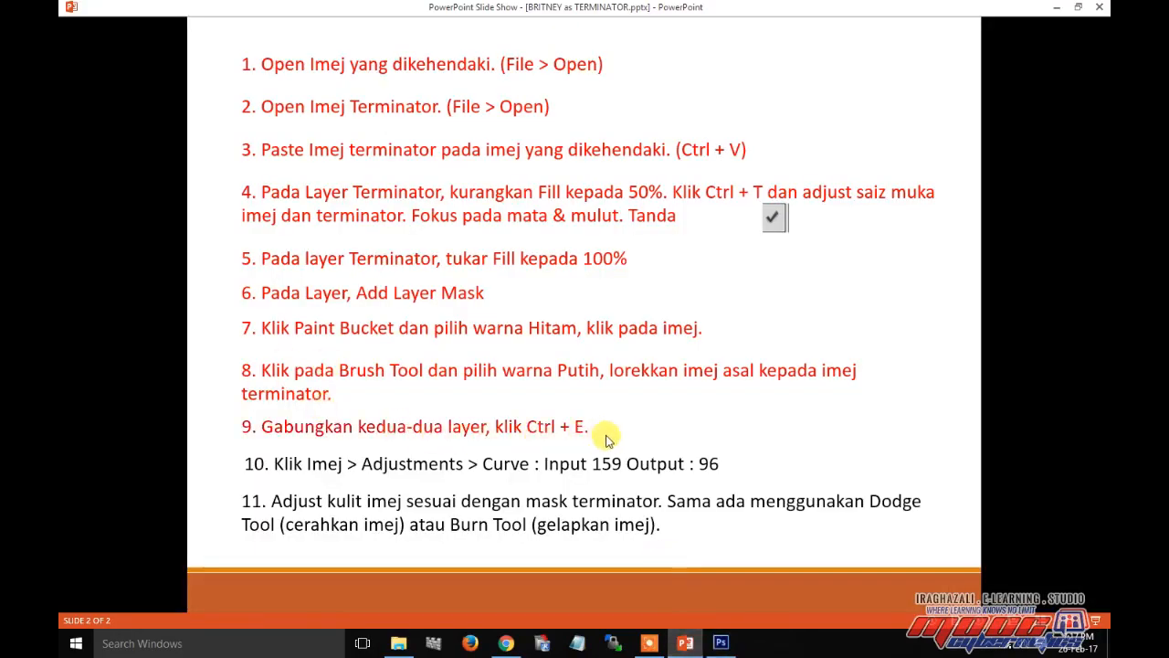
left_click(721, 643)
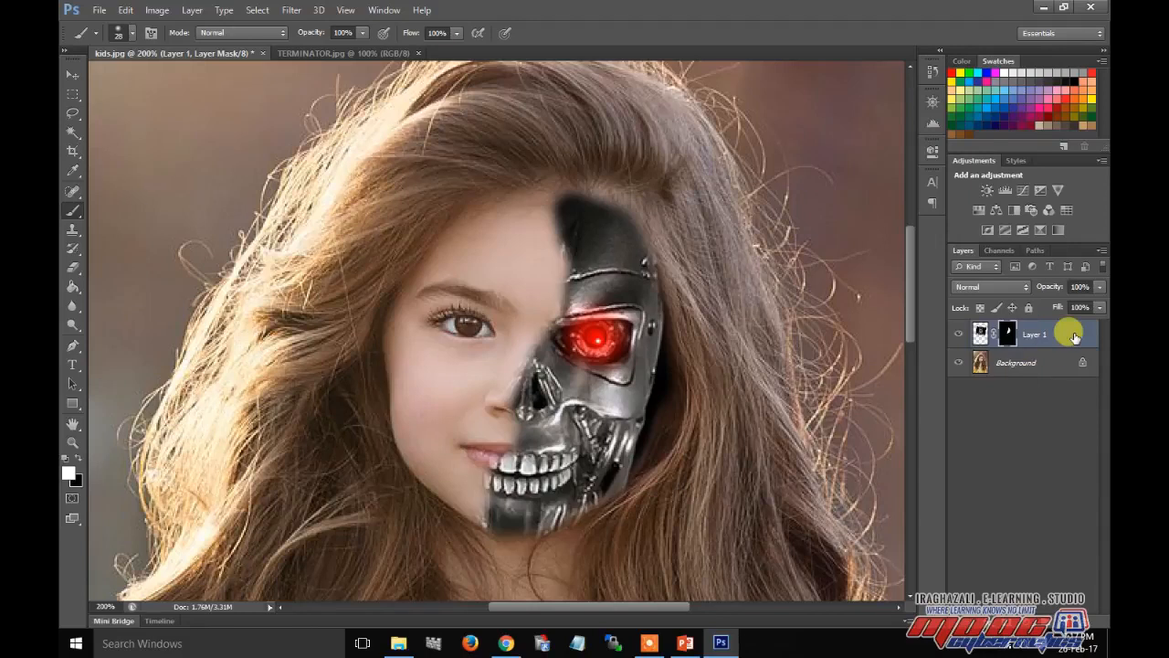
key("ctrl+e")
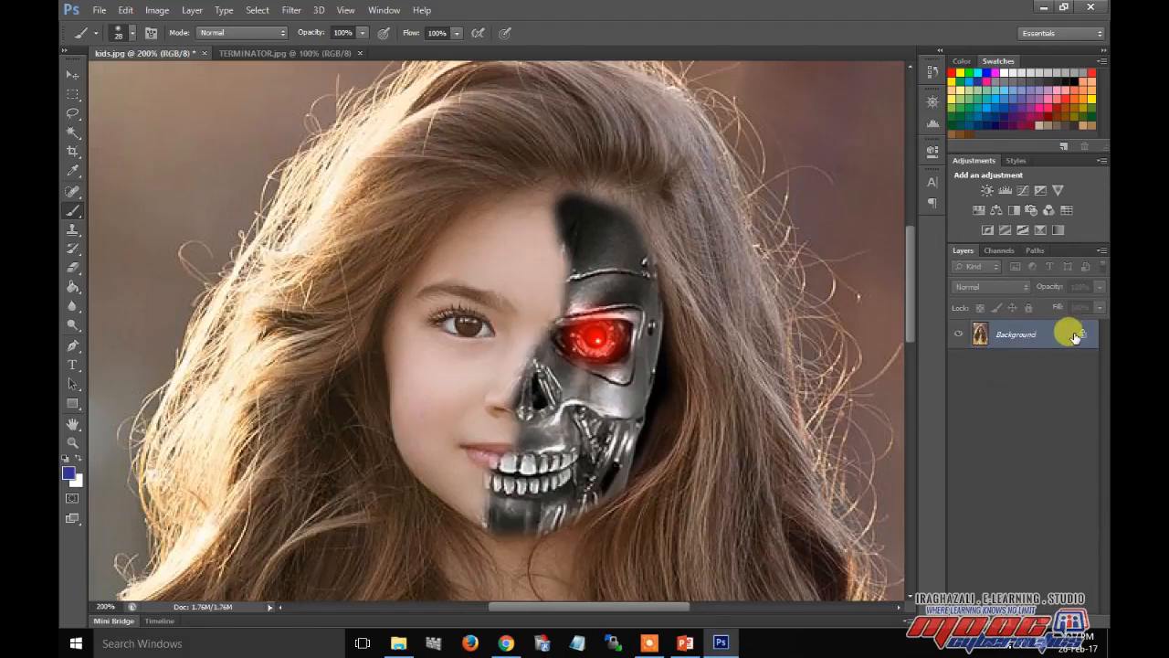
- Check the tenth instruction in PowerPoint, open a Curves adjustment on the merged image in Photoshop and set the black point's input to 159
left_click(722, 643)
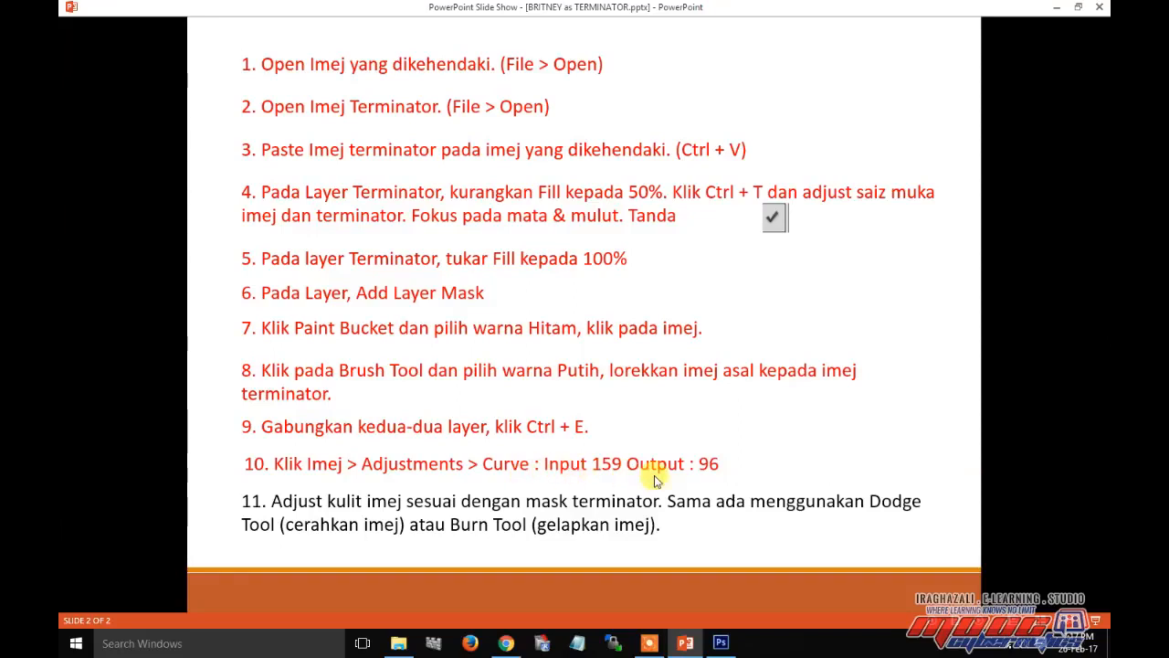
left_click(724, 645)
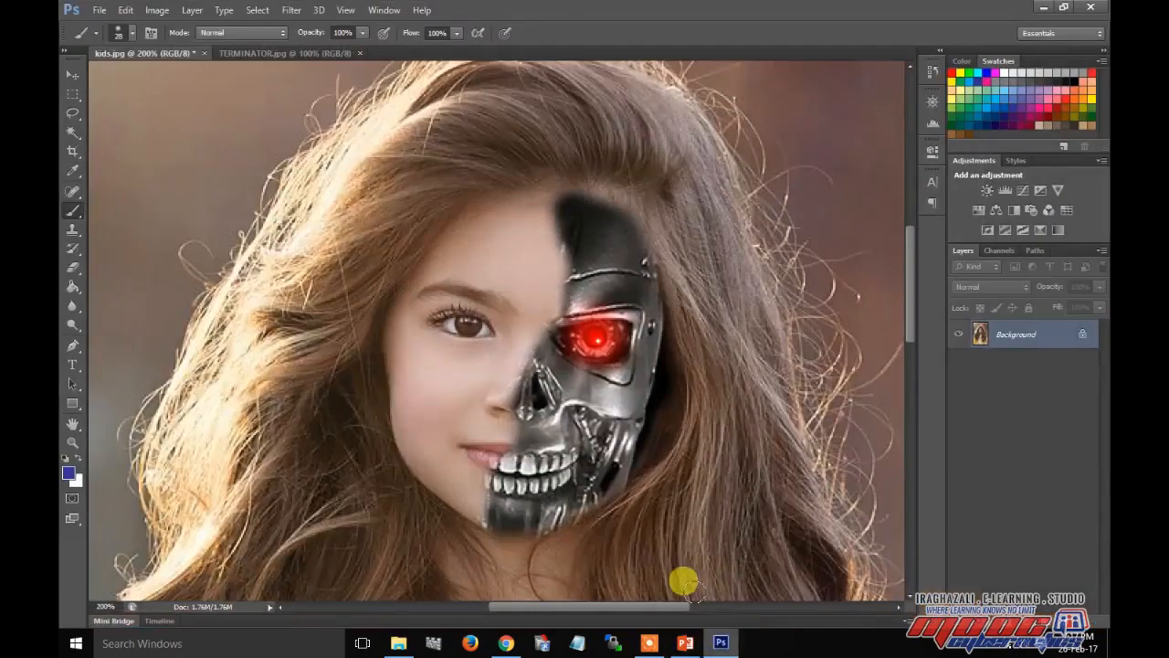
left_click(174, 10)
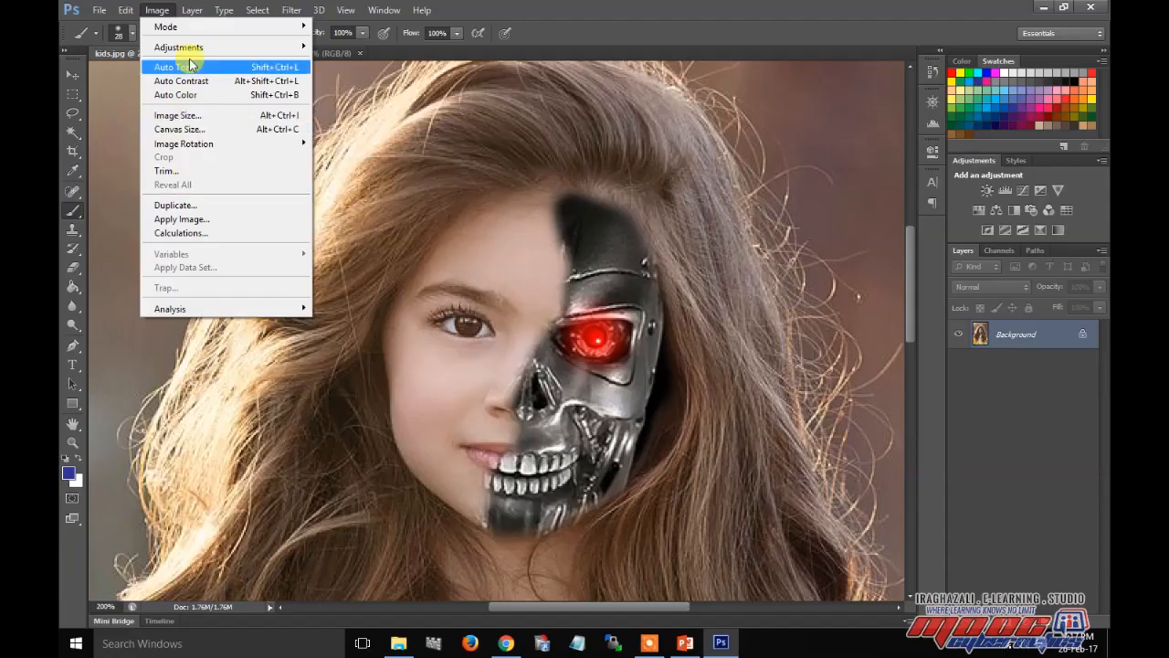
mouse_move(192, 47)
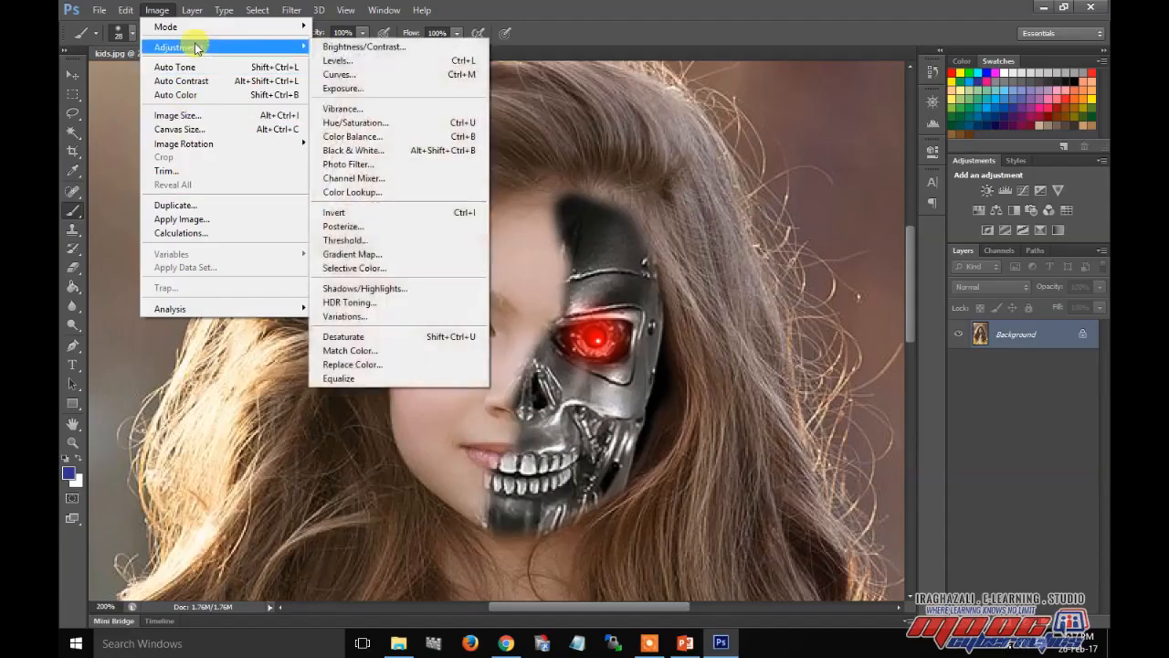
left_click(352, 74)
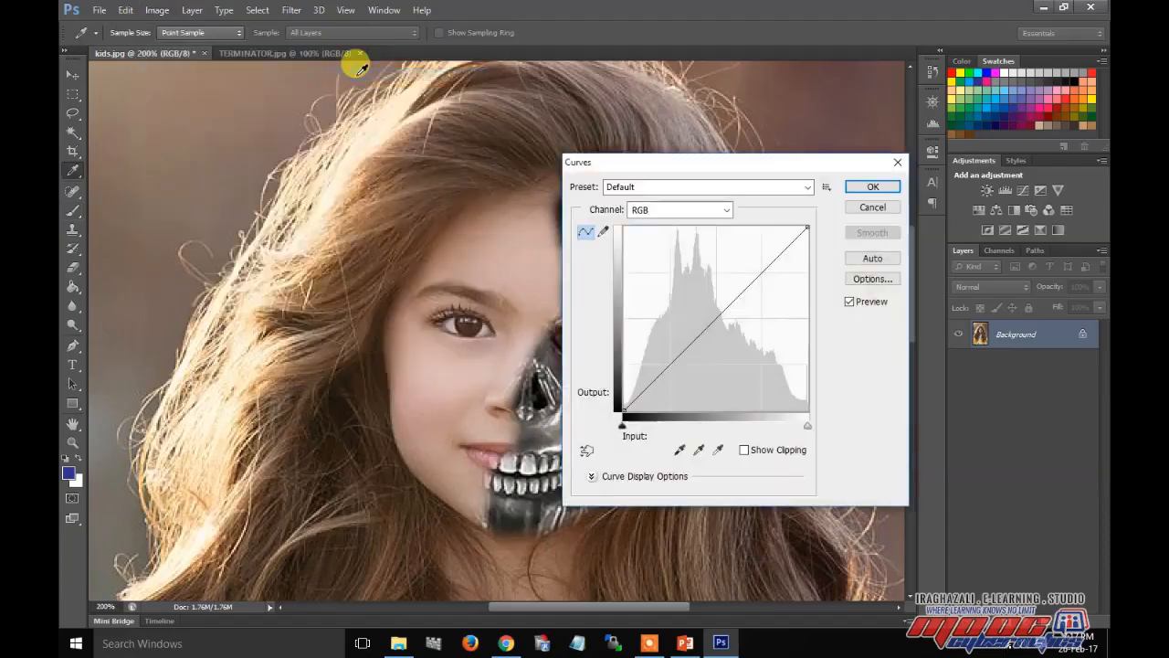
left_click(621, 426)
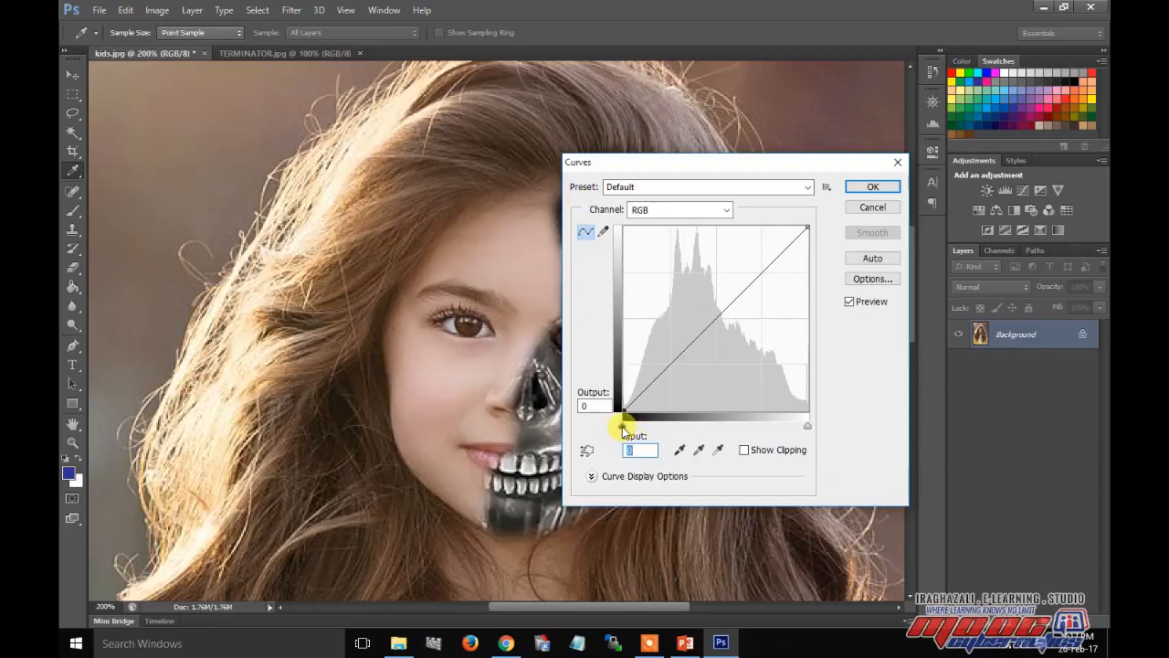
left_click(693, 644)
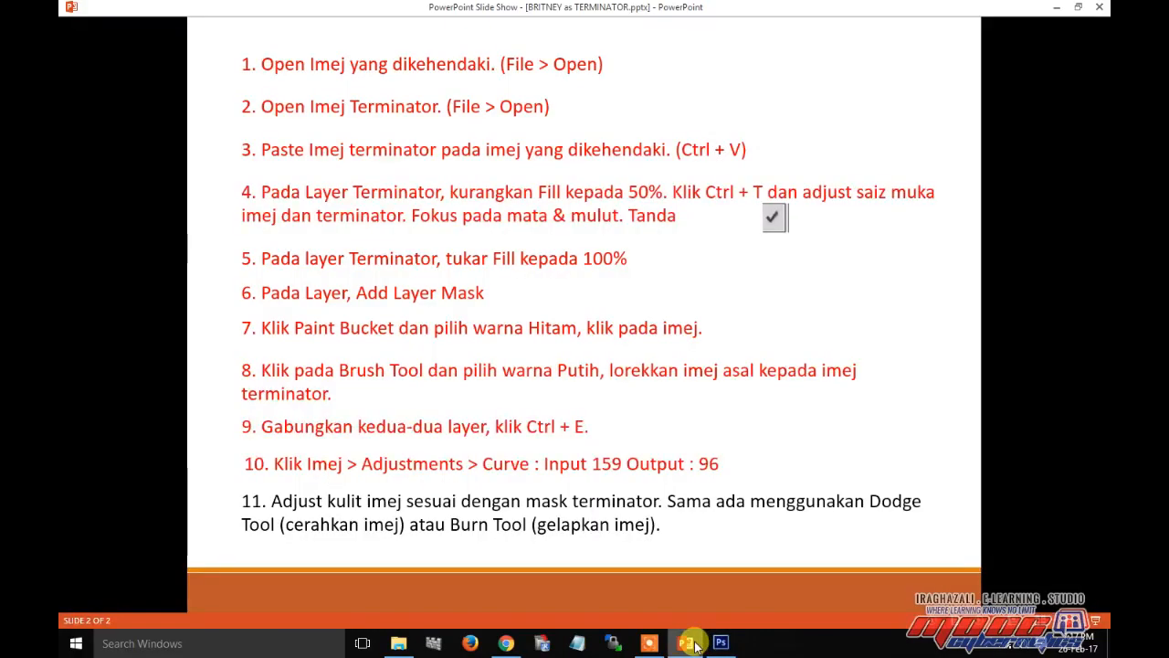
left_click(694, 645)
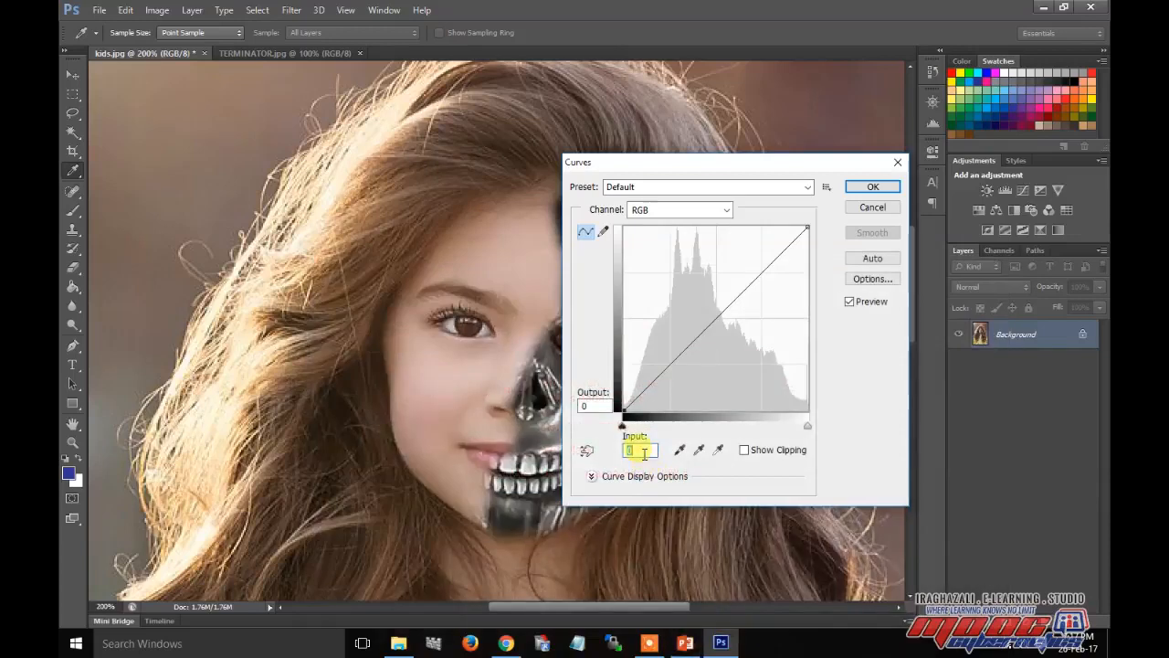
type("159")
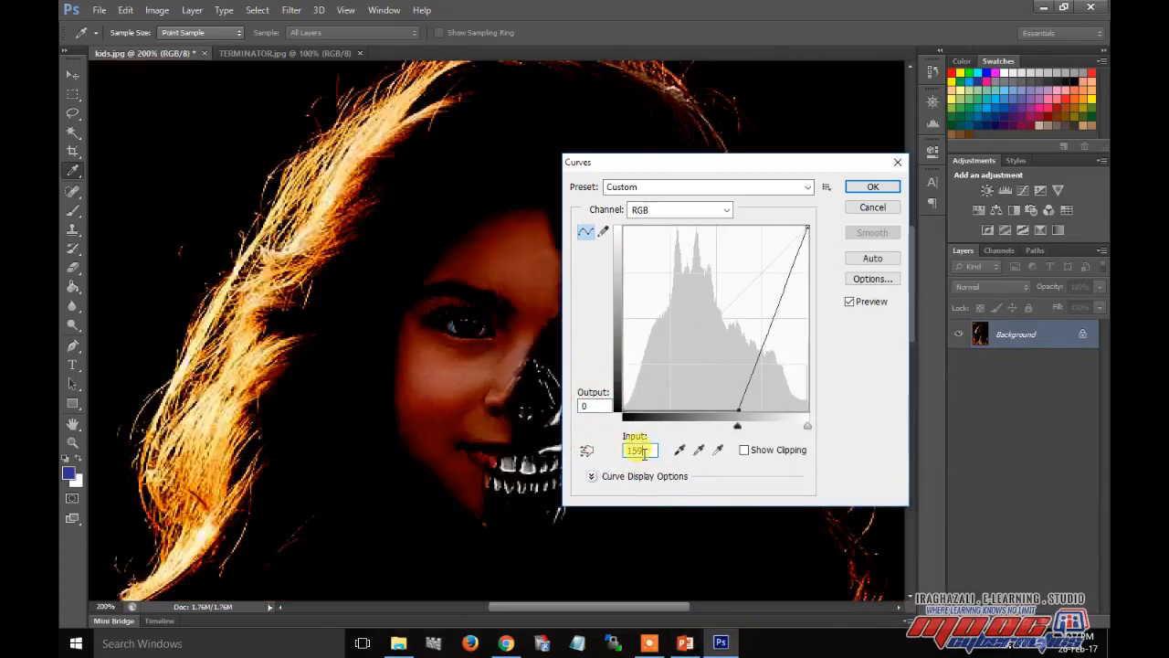
- Set the curve point's output to 96, try moving the point to input 68 and output 190, and discard the Curves adjustment
left_click(685, 643)
left_click(685, 643)
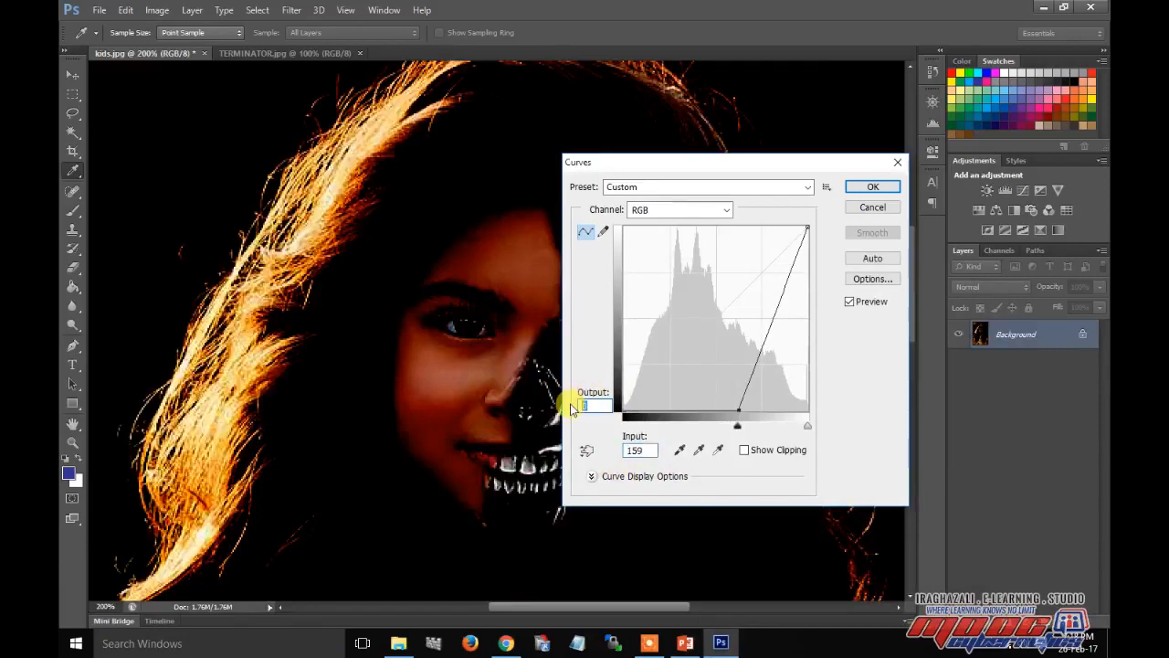
type("96")
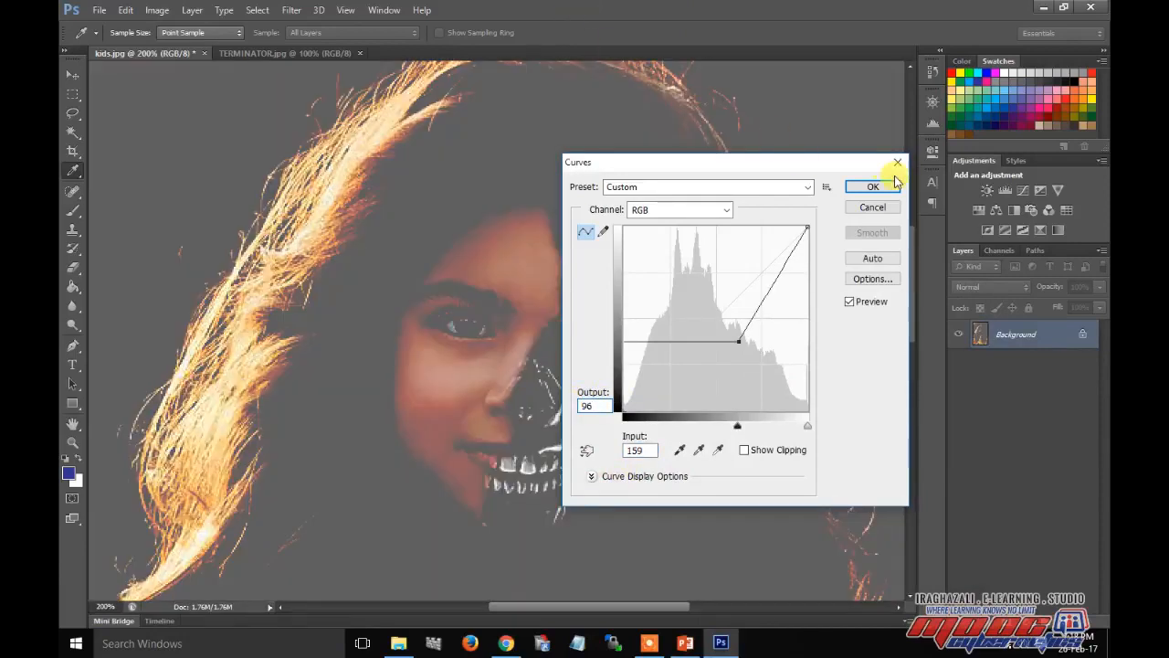
left_click_drag(739, 341, 673, 273)
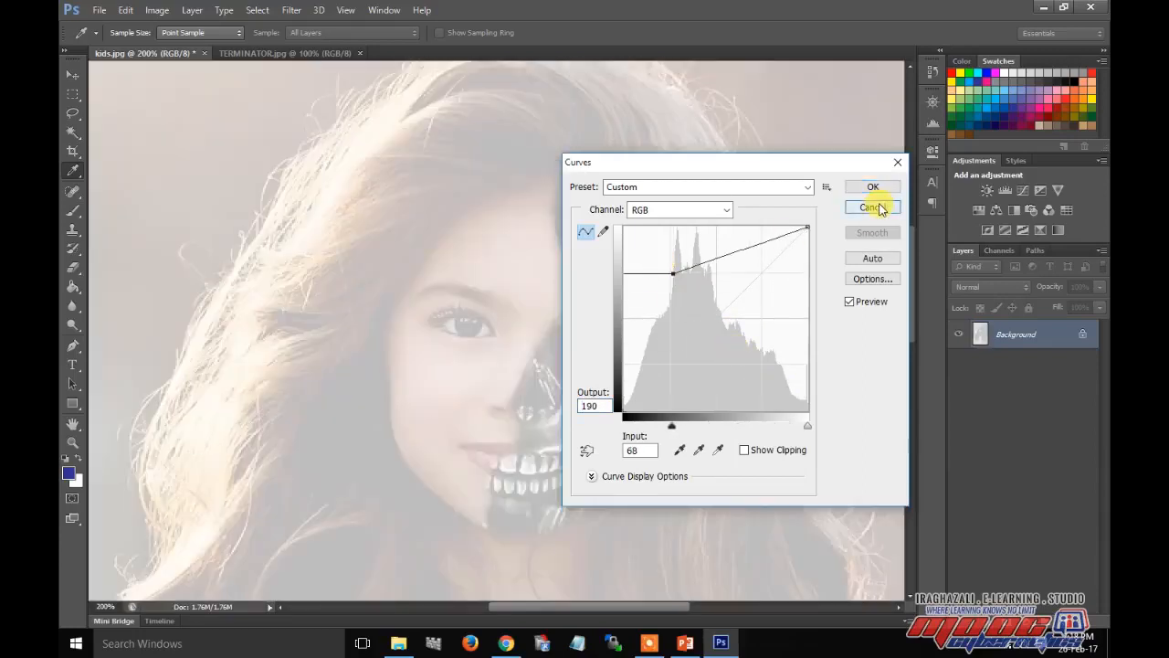
left_click(877, 207)
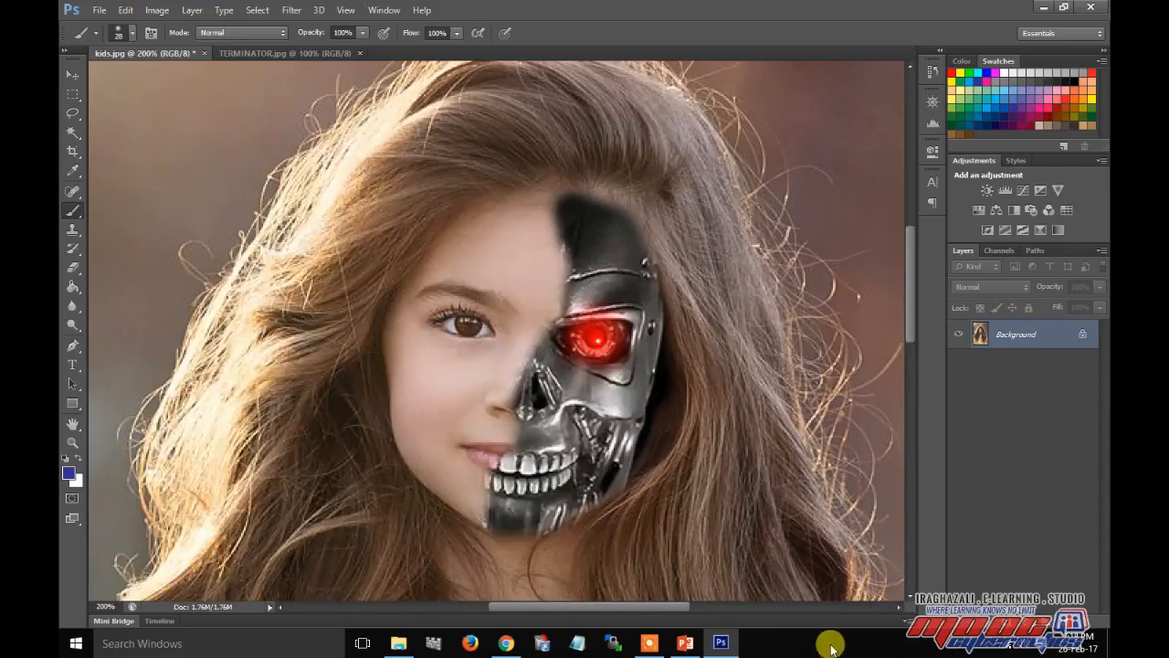
- Switch to PowerPoint and reveal the eleventh instruction, about matching the skin to the Terminator mask with Dodge or Burn
left_click(730, 650)
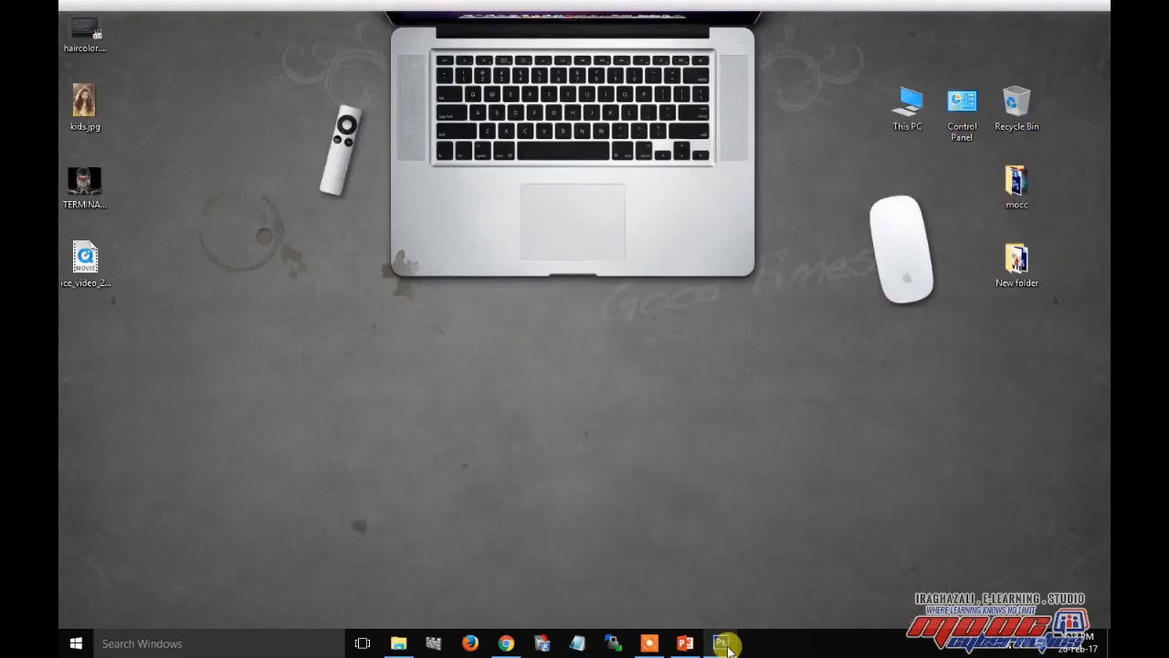
left_click(722, 644)
left_click(685, 643)
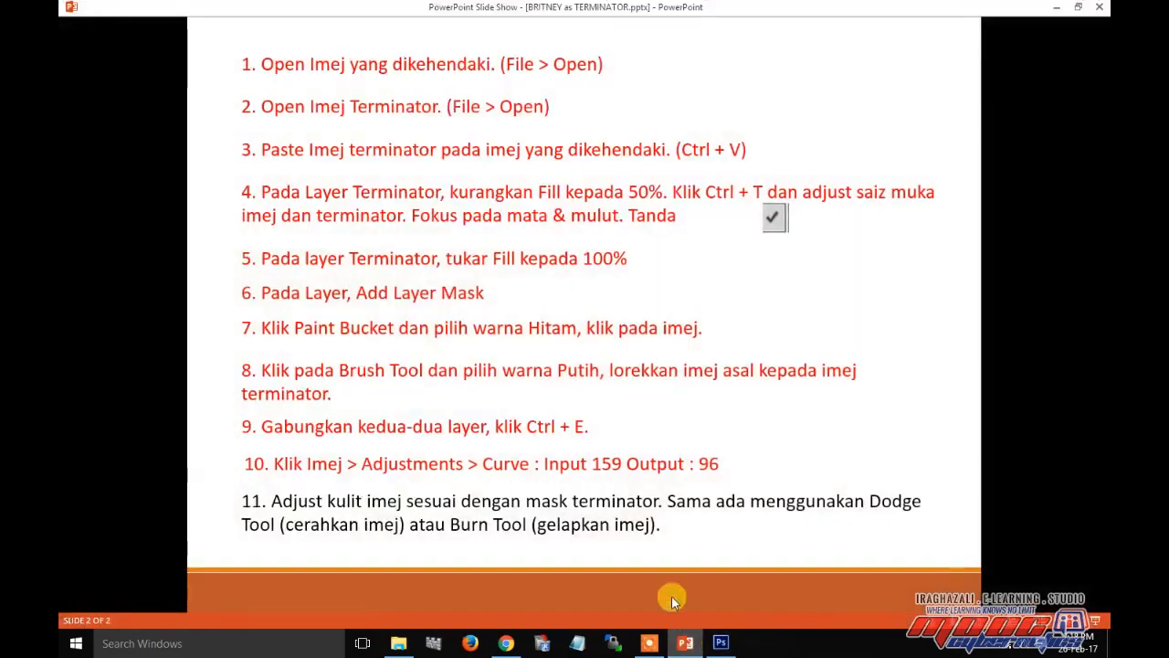
left_click(706, 515)
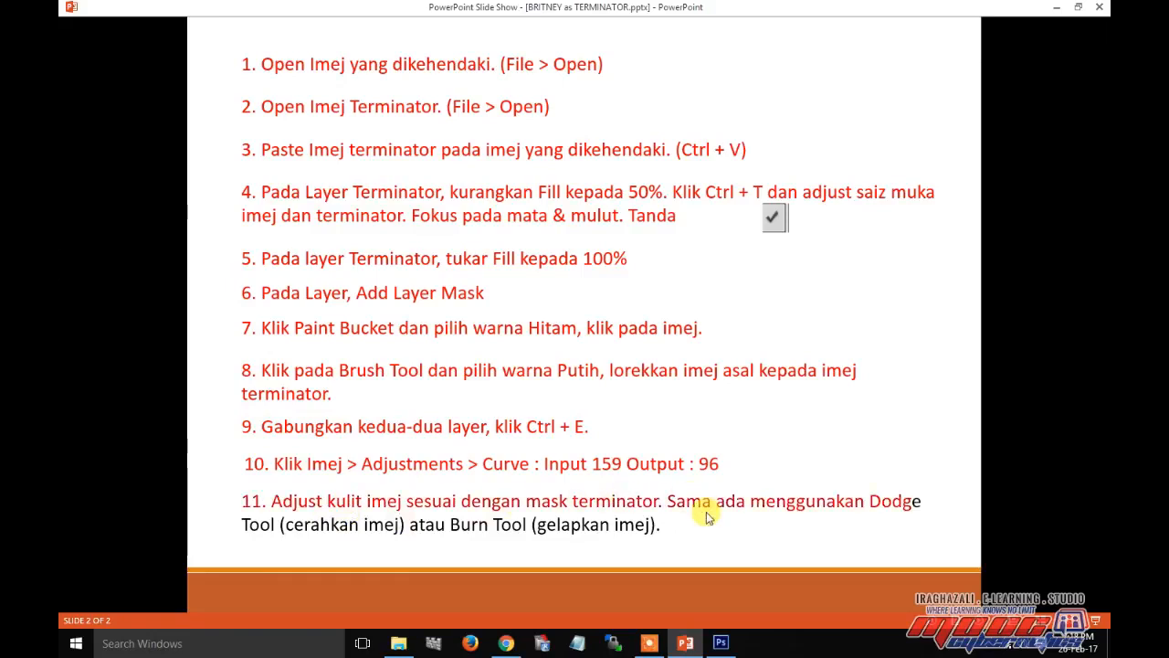